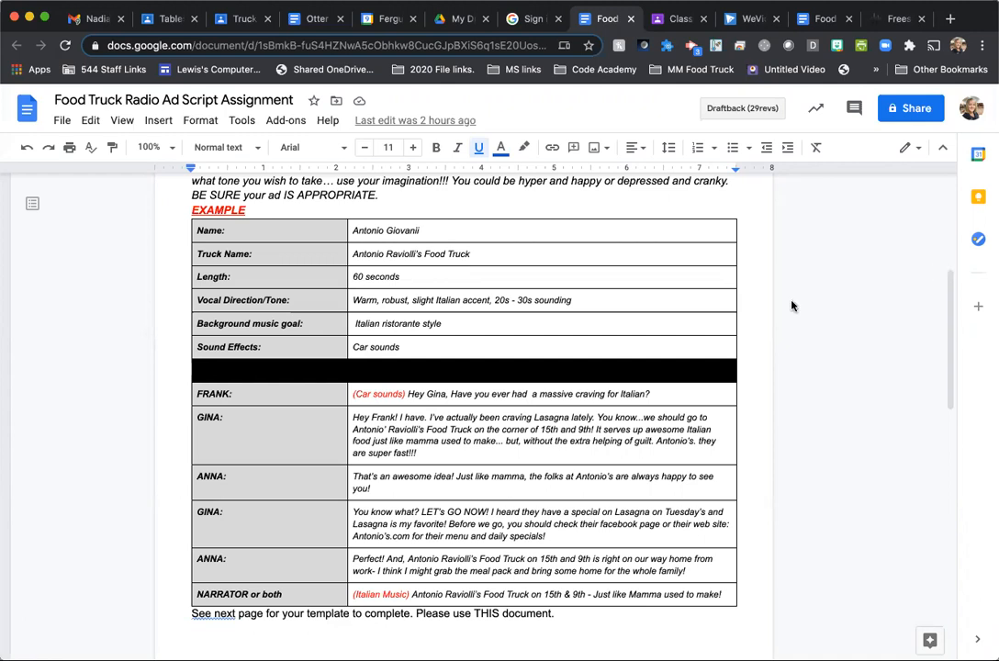
- Review the example radio ad script, the blank script template and the recording instructions in the assignment document
scroll(158, 356, up, 1)
scroll(157, 357, up, 3)
scroll(156, 357, down, 1)
scroll(156, 356, down, 2)
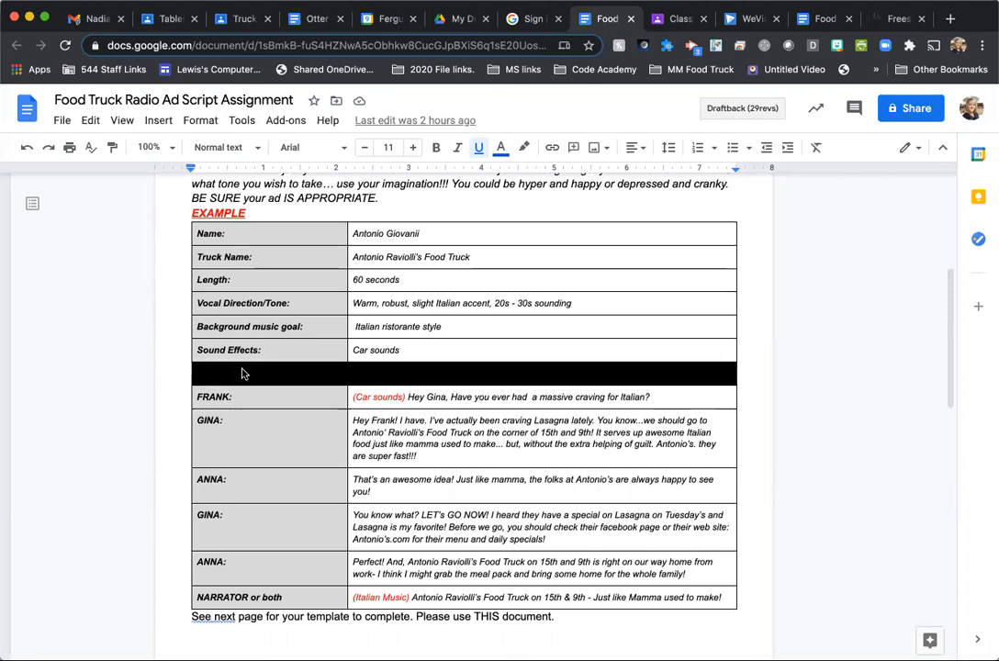
scroll(243, 373, down, 10)
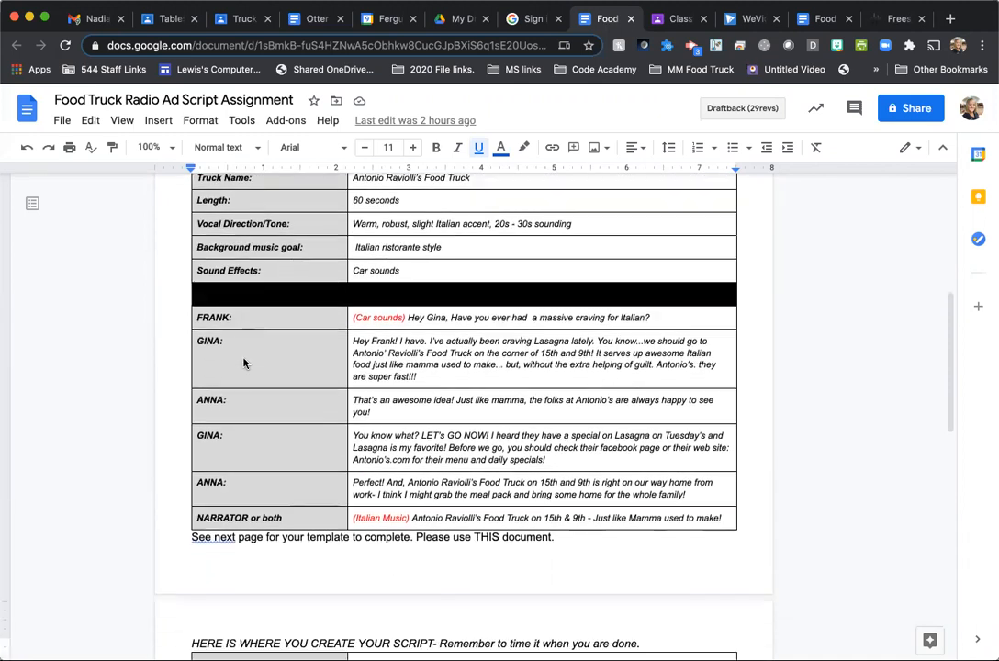
scroll(244, 363, down, 1)
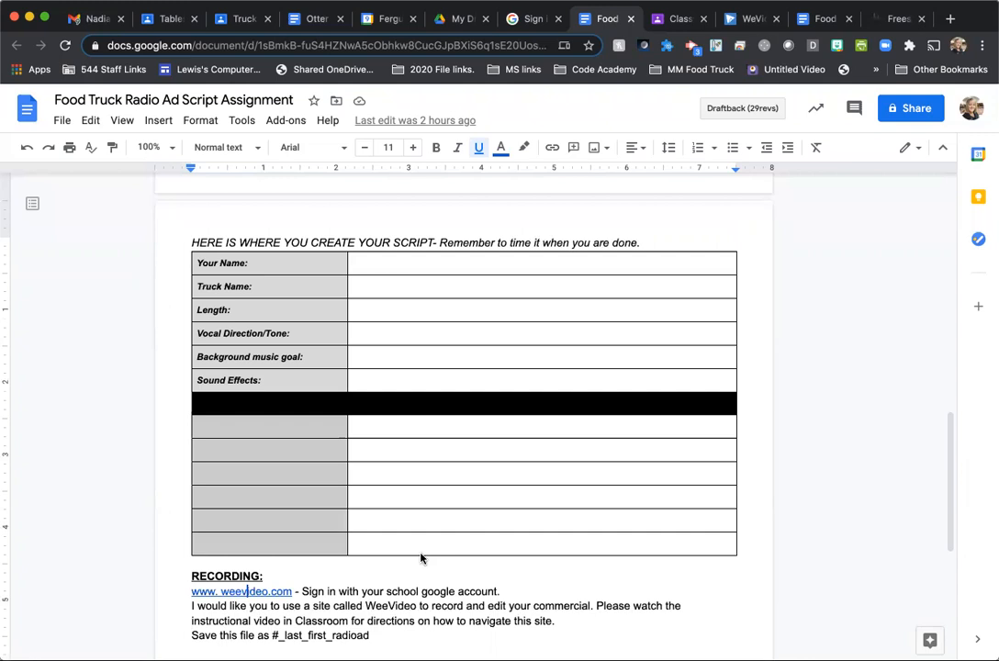
scroll(421, 558, up, 14)
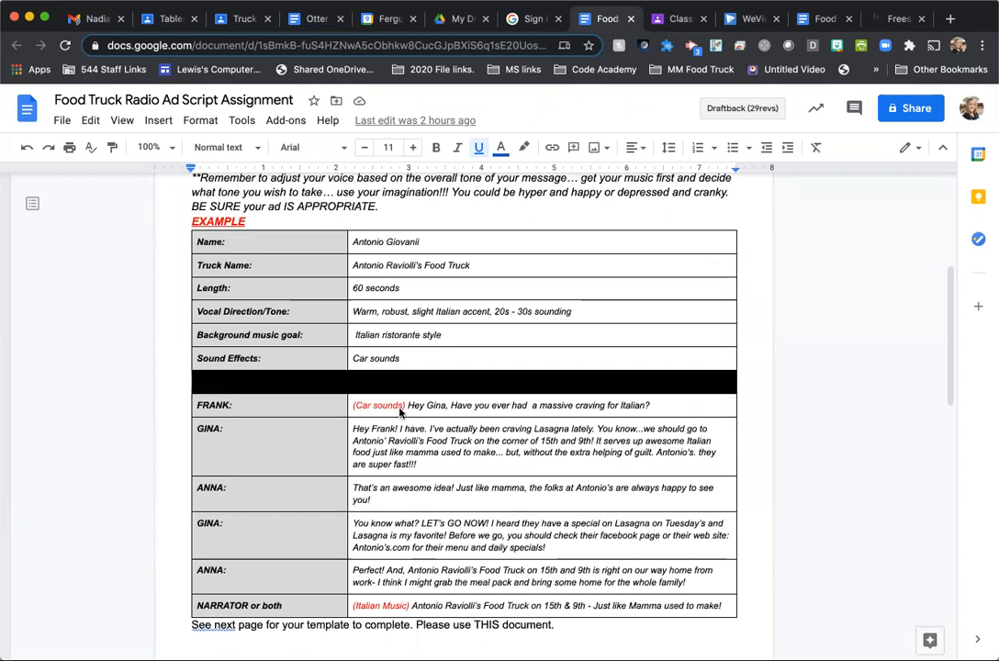
scroll(400, 412, down, 16)
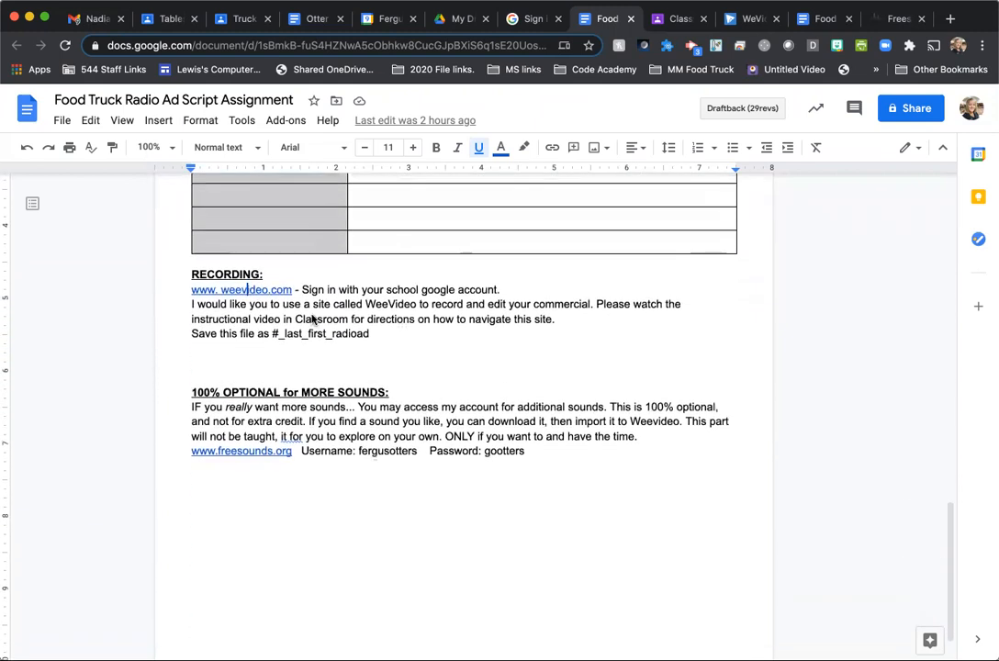
- Open WeVideo from the link under the assignment's Recording heading and log out of the current account
click(240, 294)
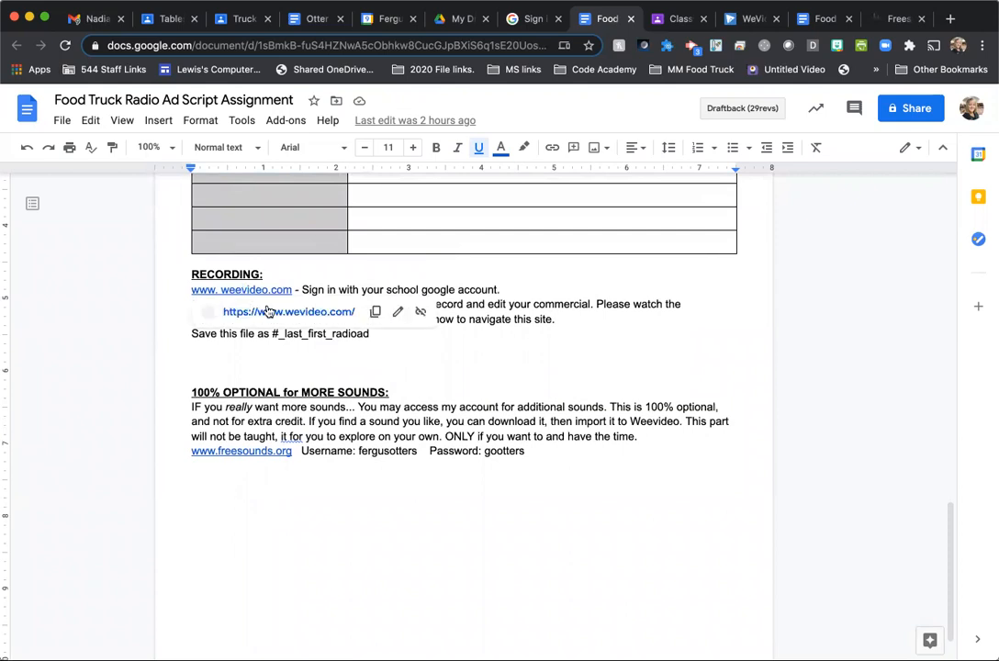
click(250, 313)
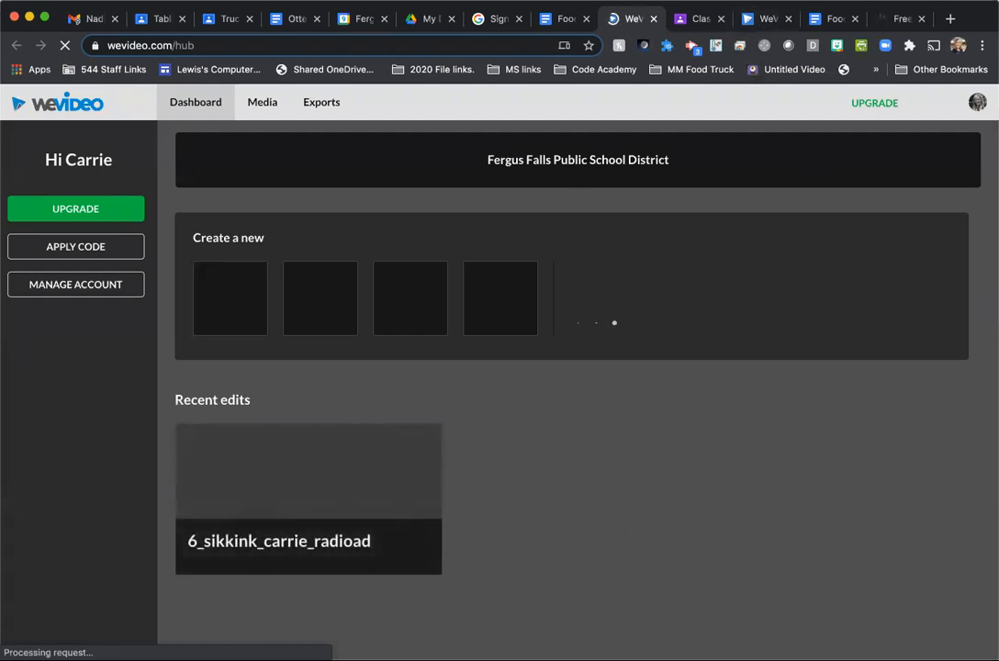
click(979, 103)
click(887, 211)
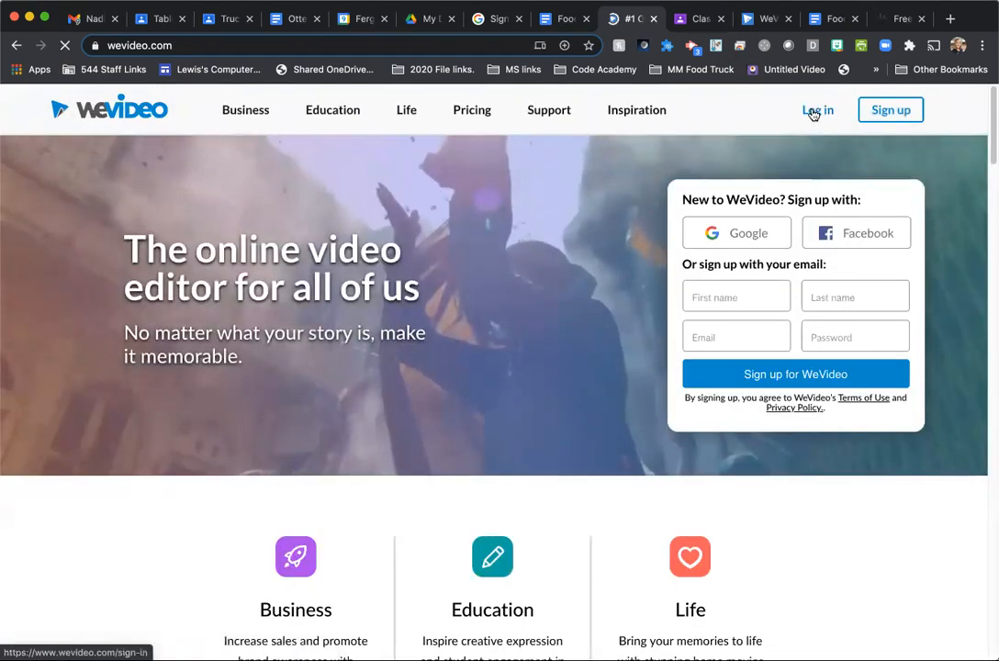
- Log in to WeVideo through Google with the school account
click(812, 113)
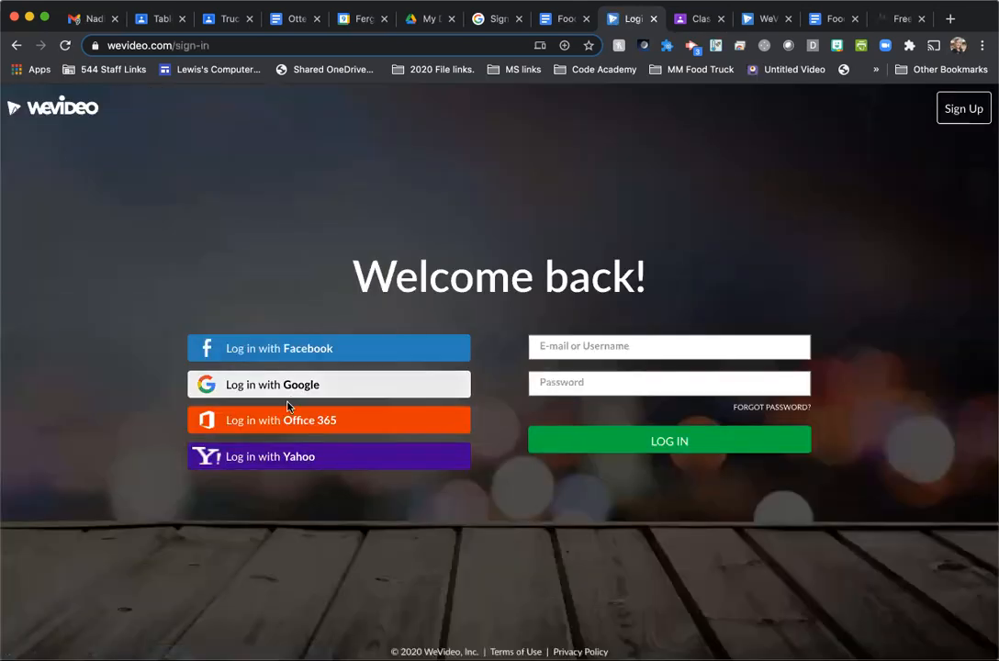
click(287, 394)
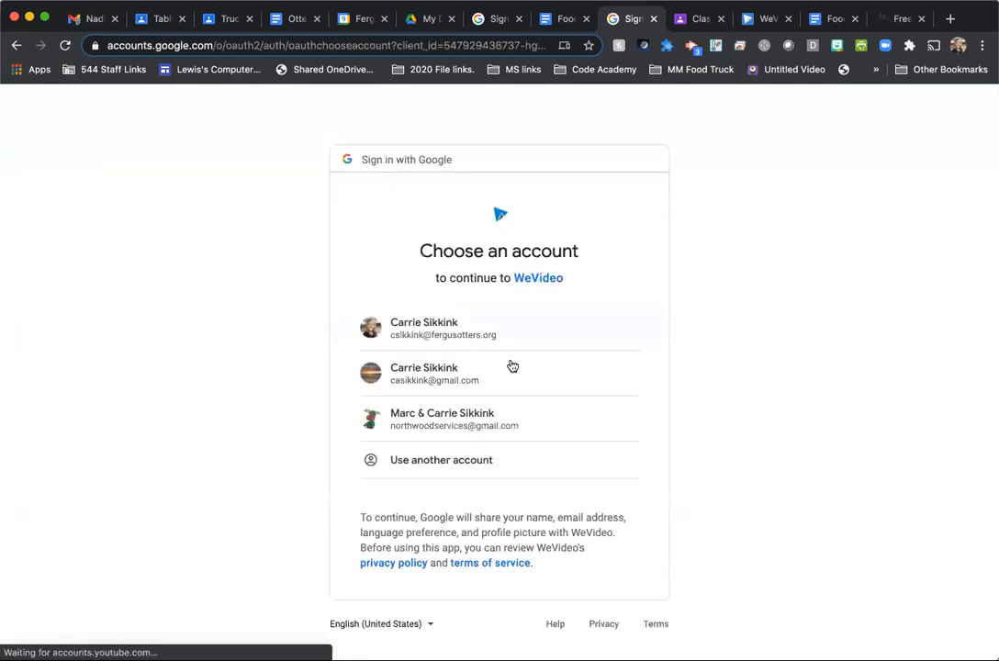
click(474, 323)
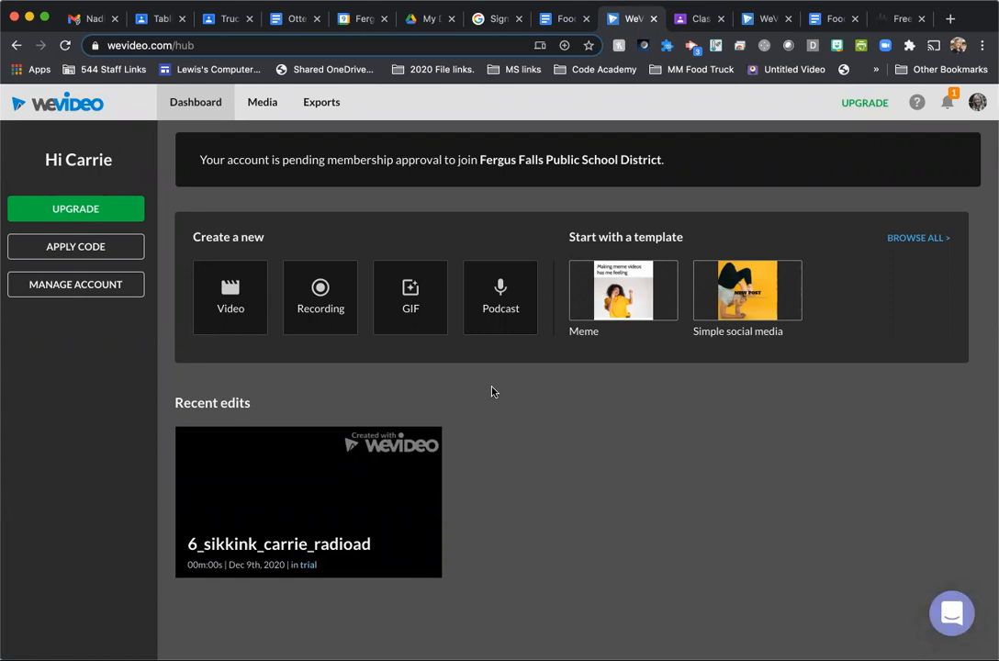
- Create a new podcast without recording, and place the 00:53:21 recording at the start of the Audio 1 track
click(500, 297)
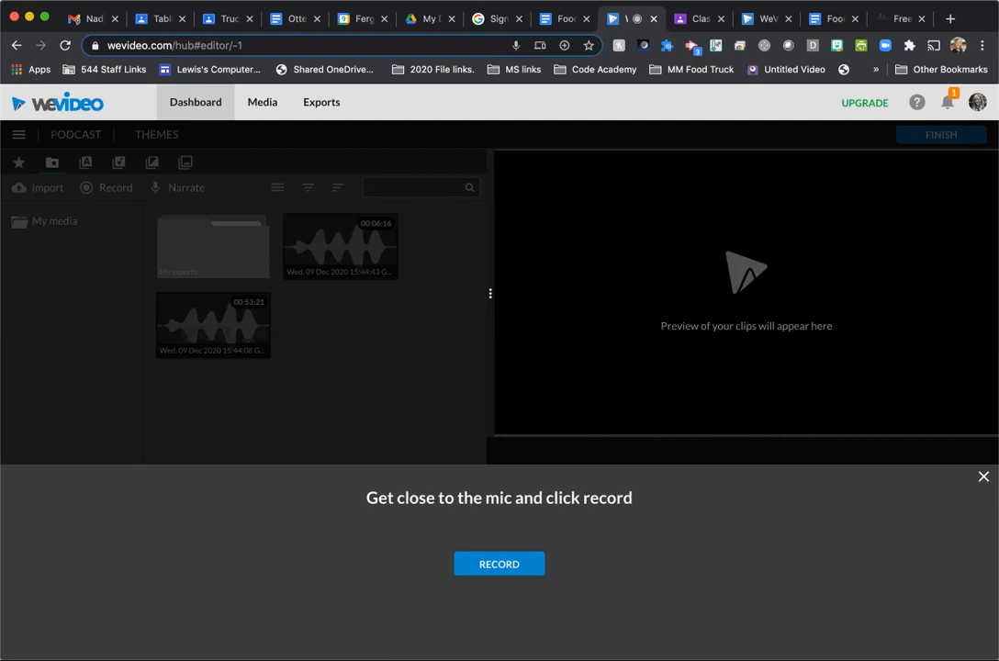
click(984, 477)
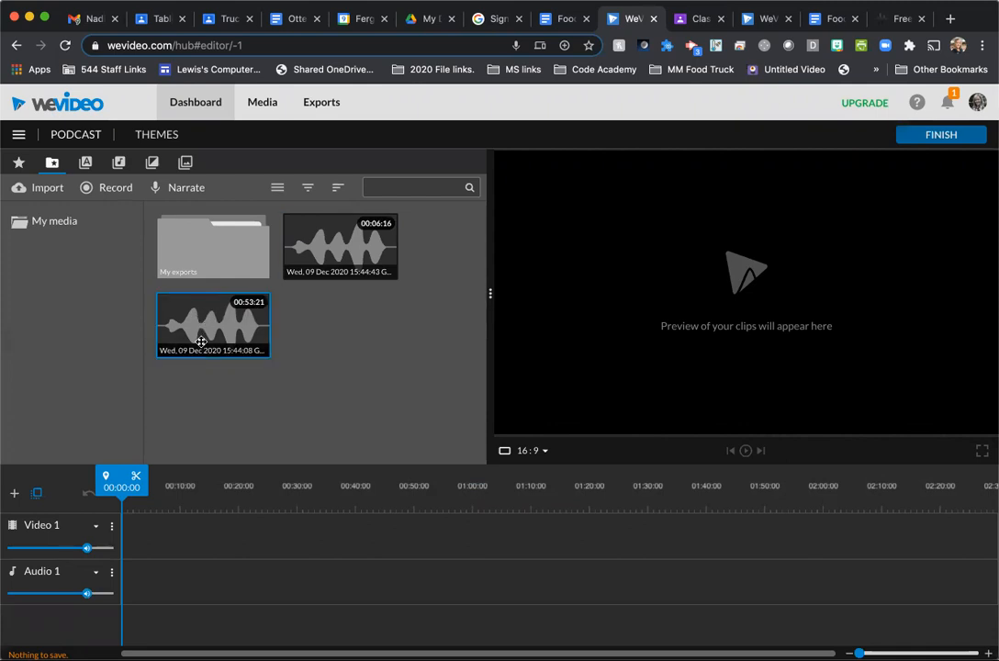
drag(202, 328, 136, 594)
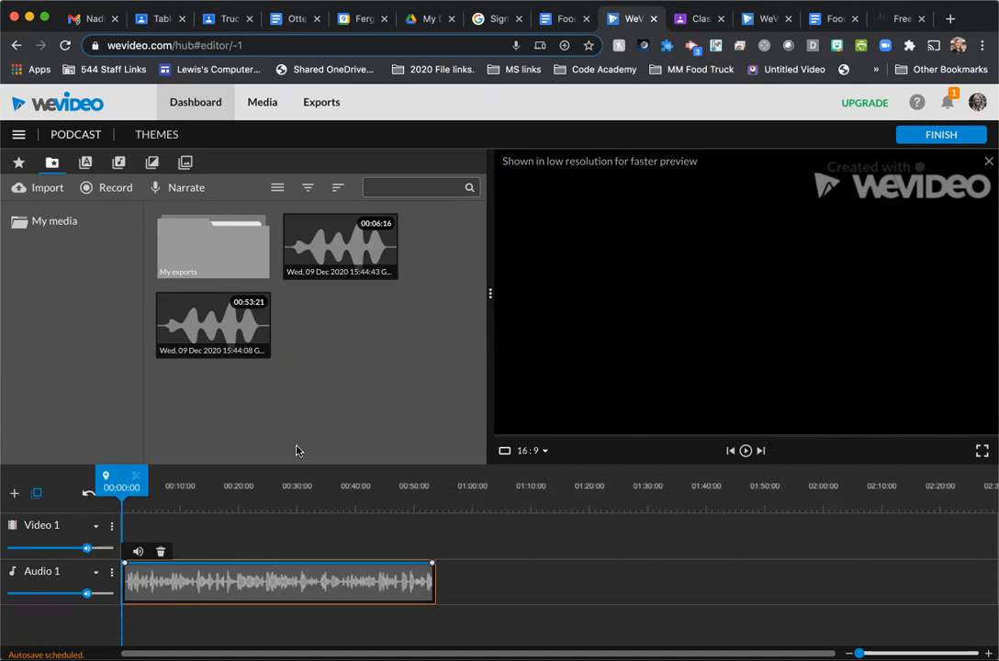
- Preview the Audio 1 clip's beginning, move the playhead to about 00:49:09, and consult the example script in the assignment document
click(746, 451)
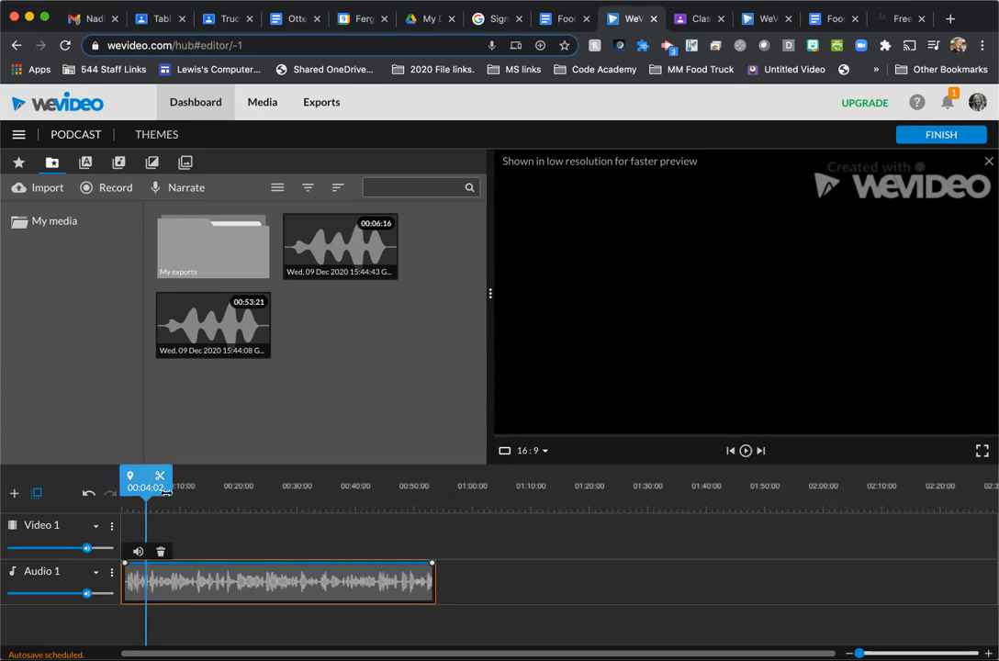
drag(145, 474, 405, 452)
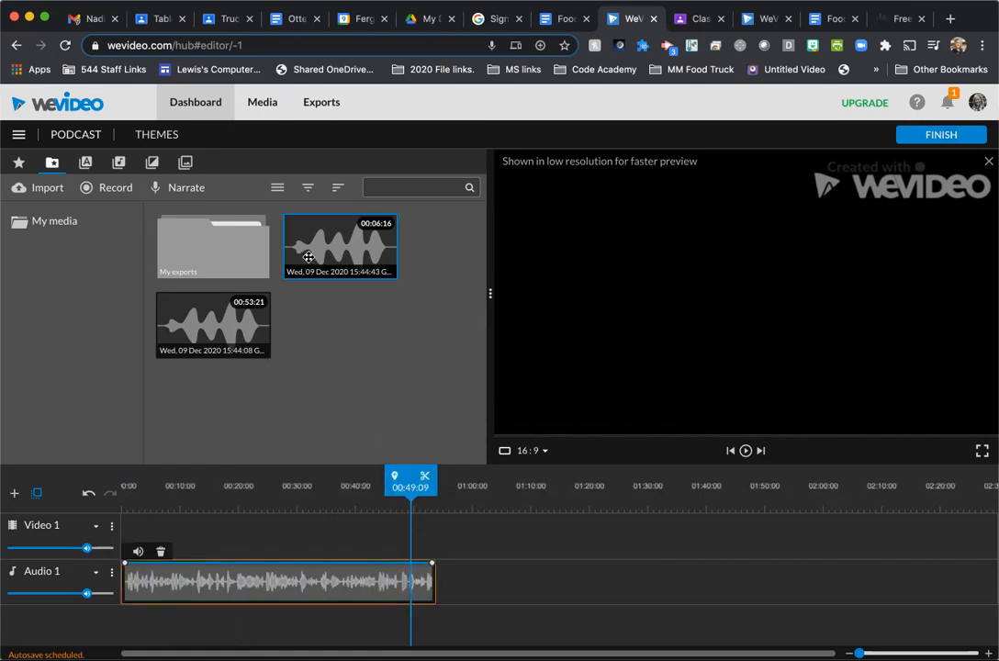
click(562, 18)
scroll(381, 240, up, 15)
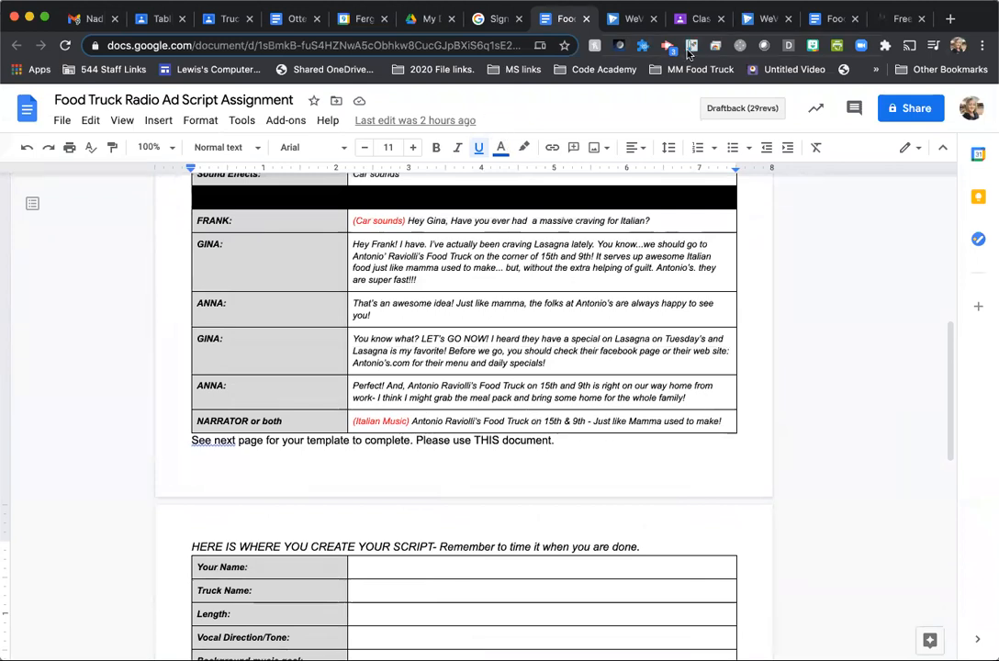
click(632, 18)
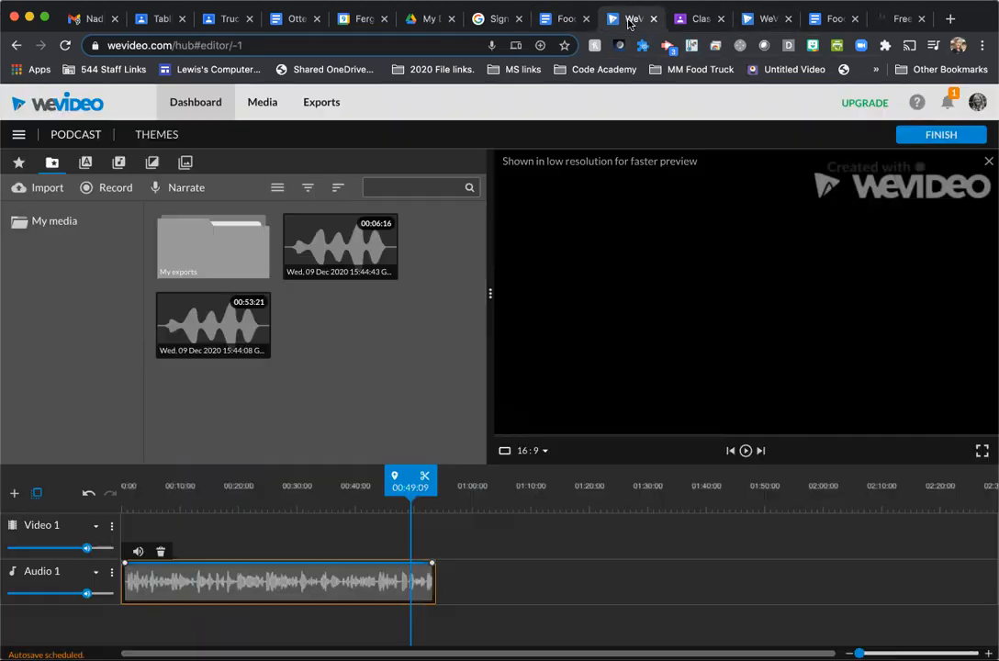
- Locate the cut point by ear, split the Audio 1 clip at about 00:47:09 and delete the short piece after it
click(361, 485)
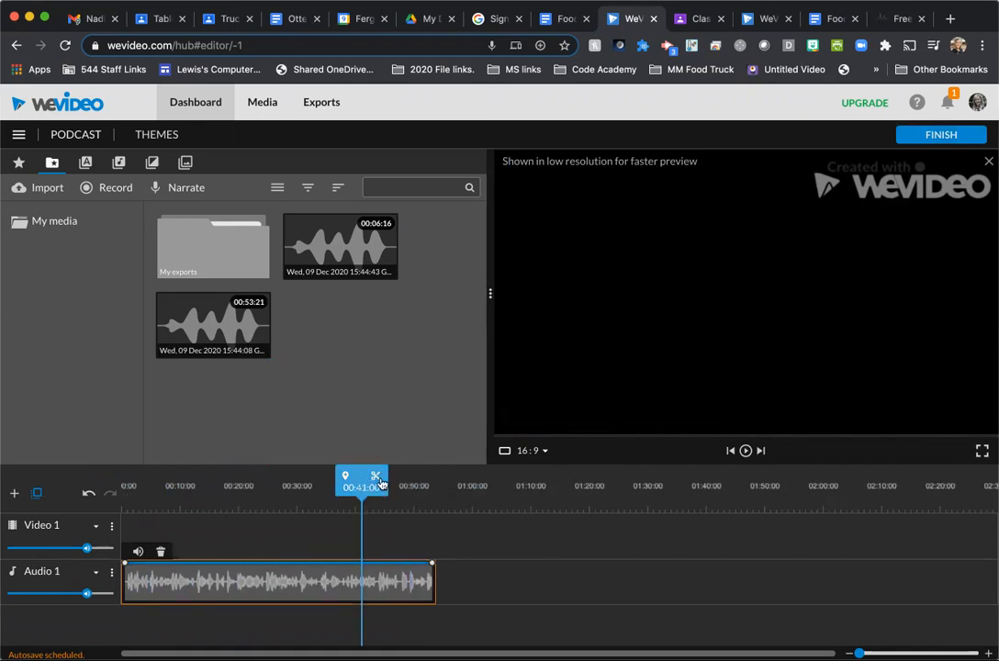
click(392, 560)
drag(349, 476, 387, 475)
key(space)
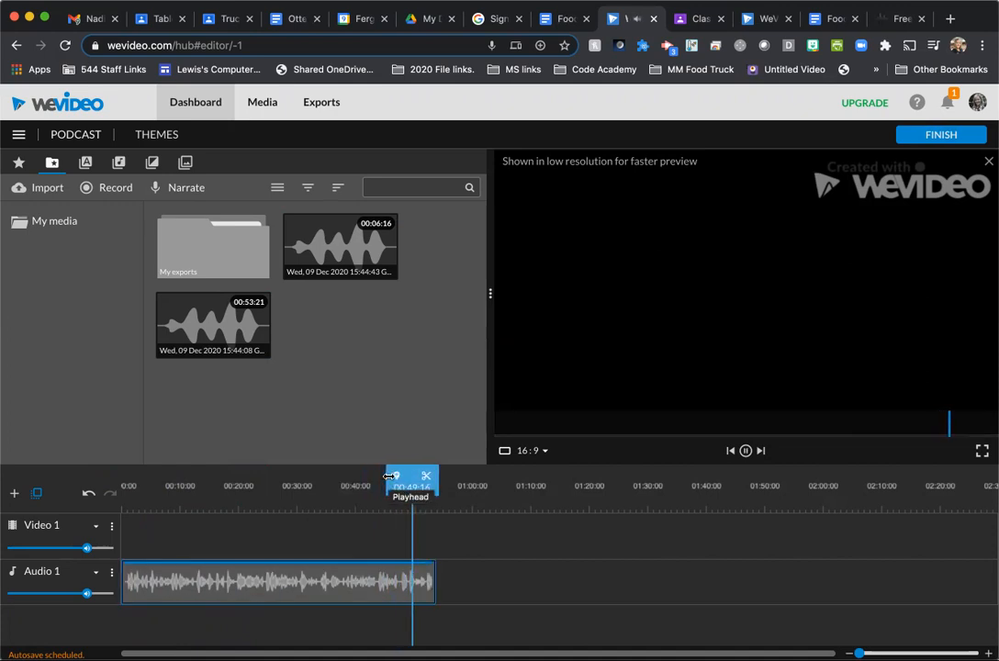
drag(398, 476, 387, 481)
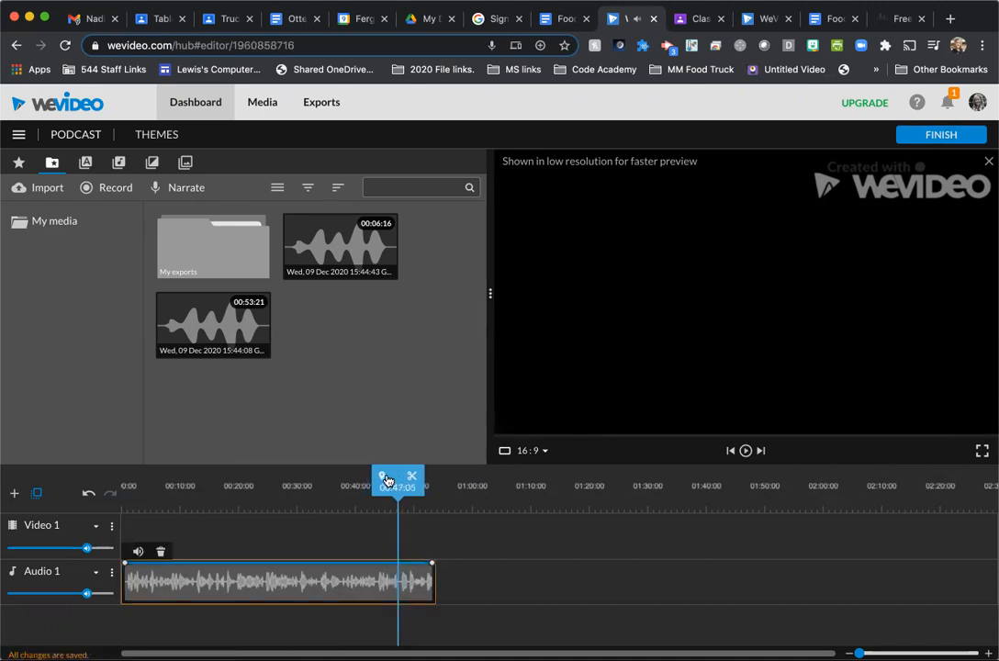
key(space)
key(space)
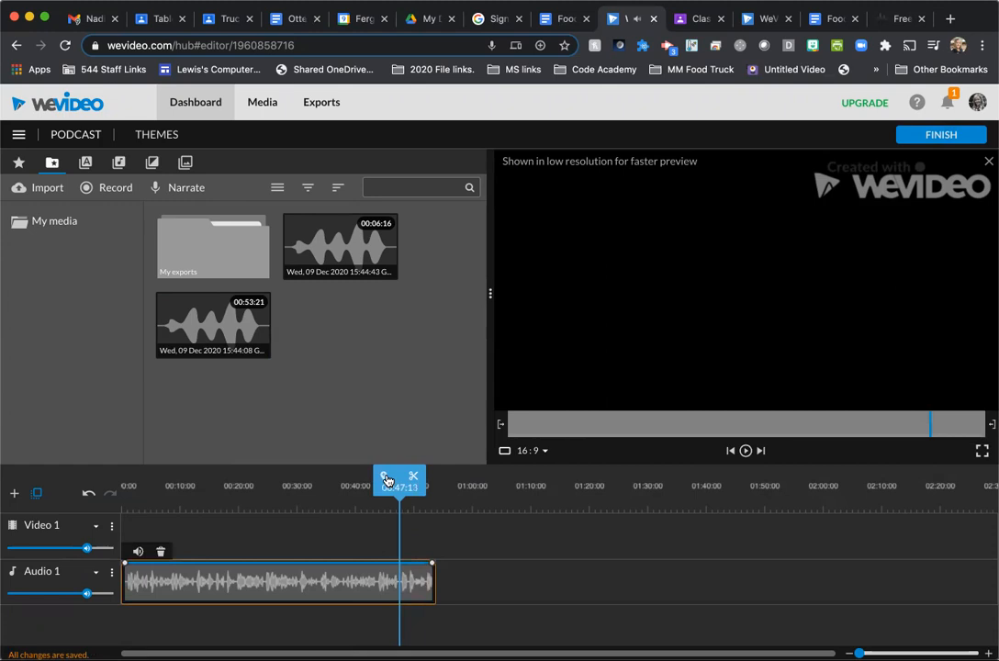
key(Left)
key(Left)
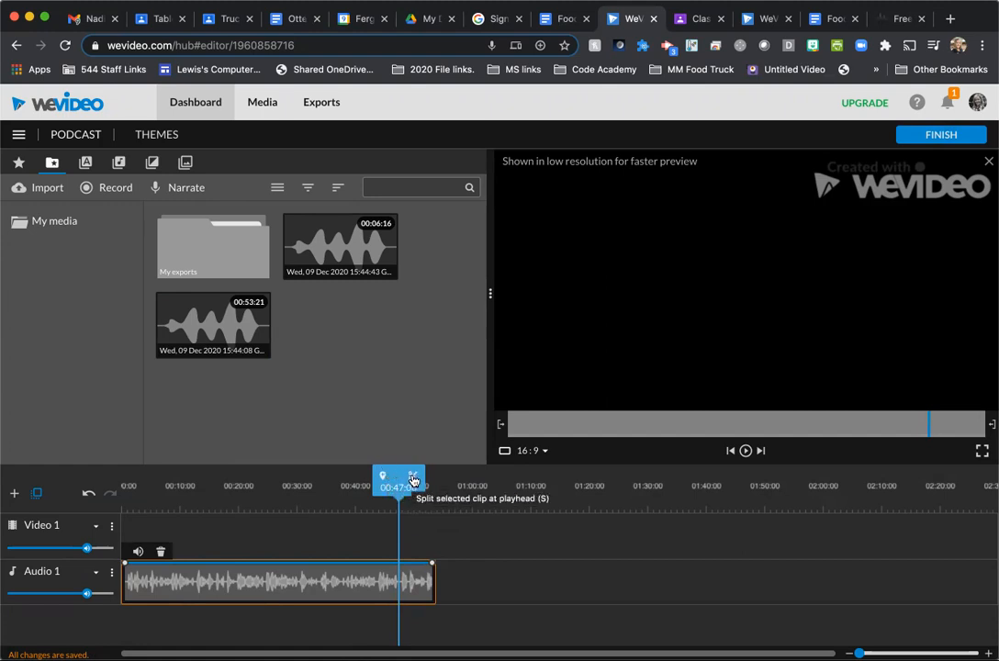
click(413, 480)
click(412, 582)
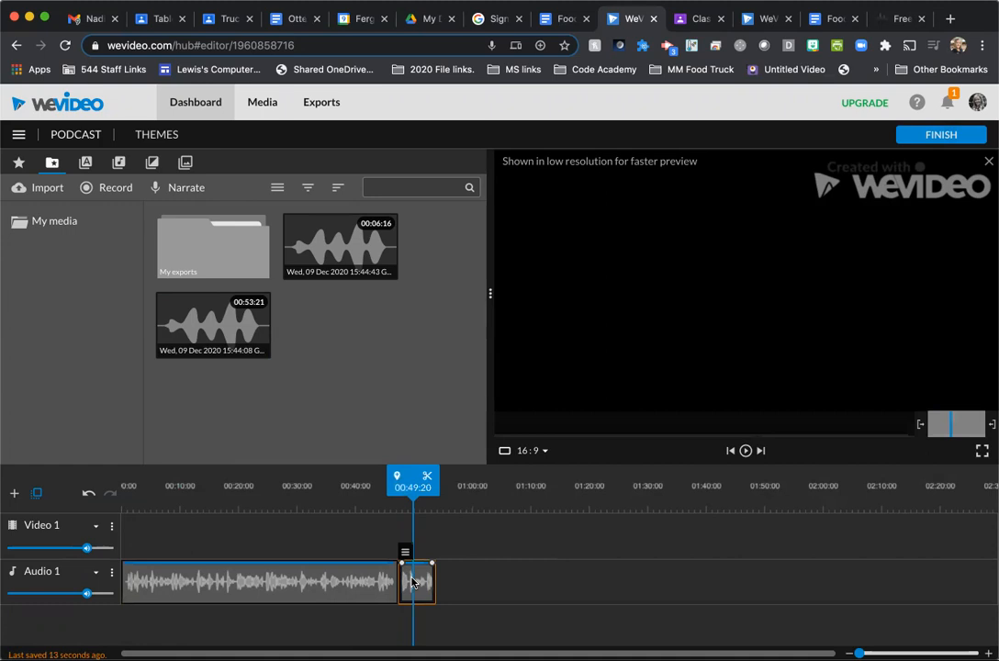
key(Delete)
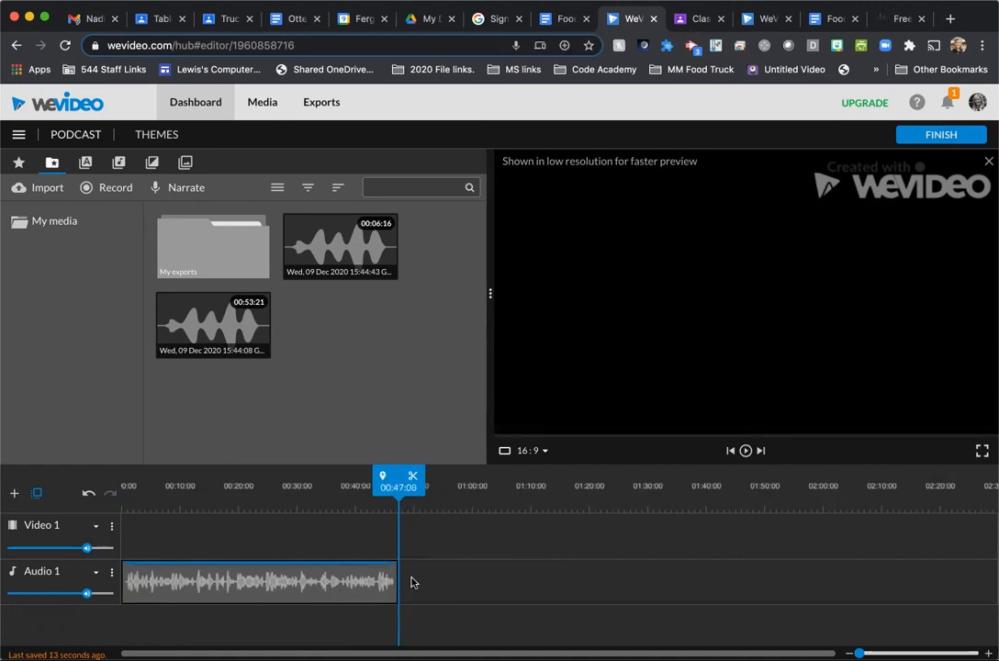
- Play back the end of the trimmed Audio 1 clip from about 00:44:11
mouse_move(398, 475)
mouse_down()
mouse_move(363, 474)
mouse_move(417, 474)
mouse_up()
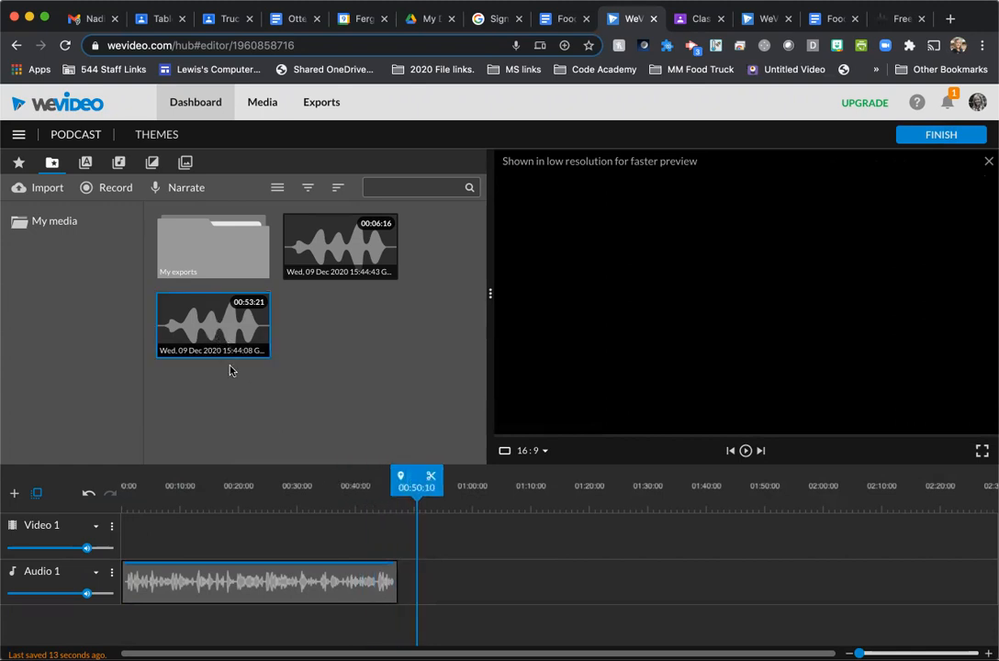
drag(411, 475, 377, 470)
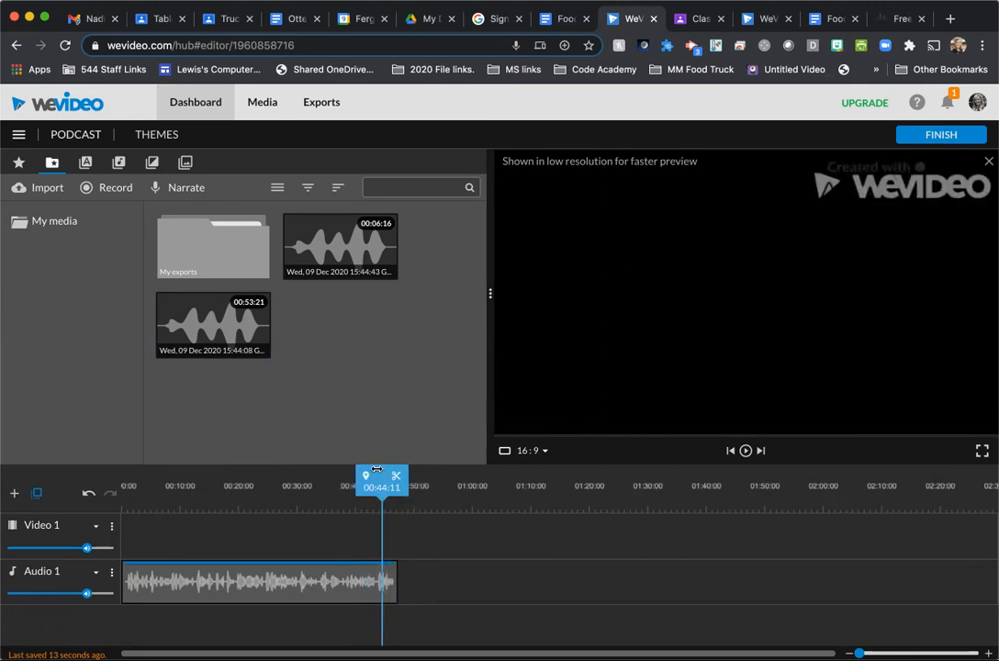
key(space)
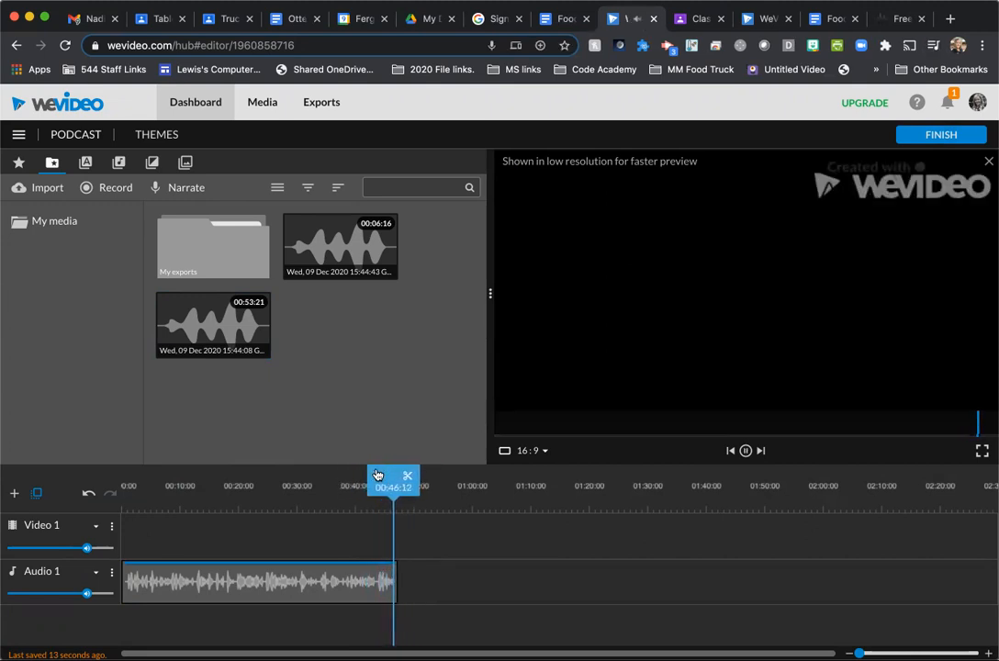
key(space)
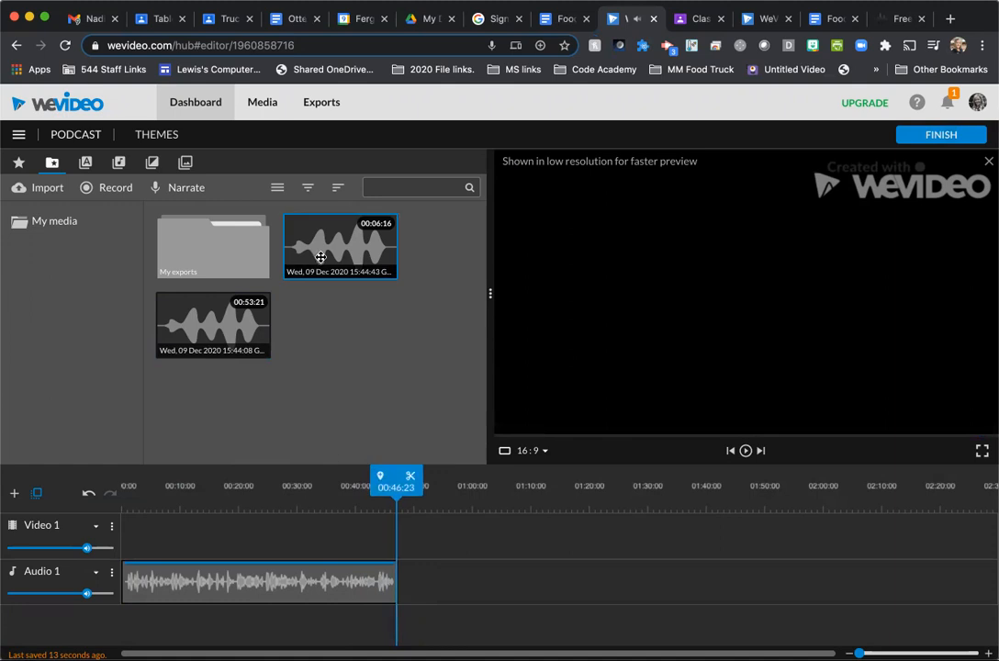
- Add the 00:06:16 recording directly after the trimmed clip on Audio 1 and play across the join
drag(324, 271, 414, 581)
drag(394, 475, 387, 474)
key(space)
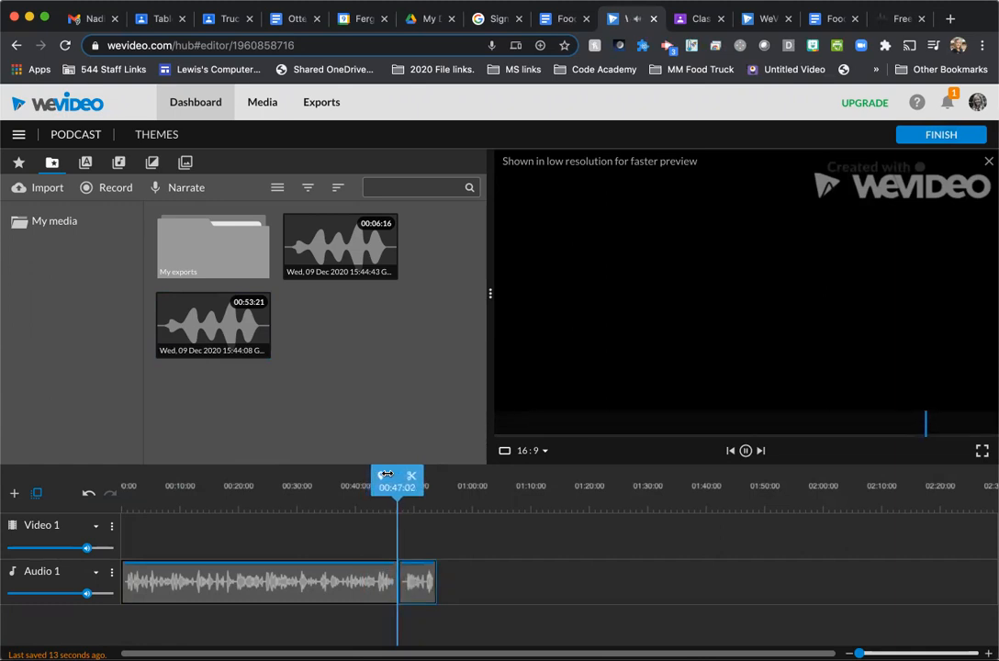
key(space)
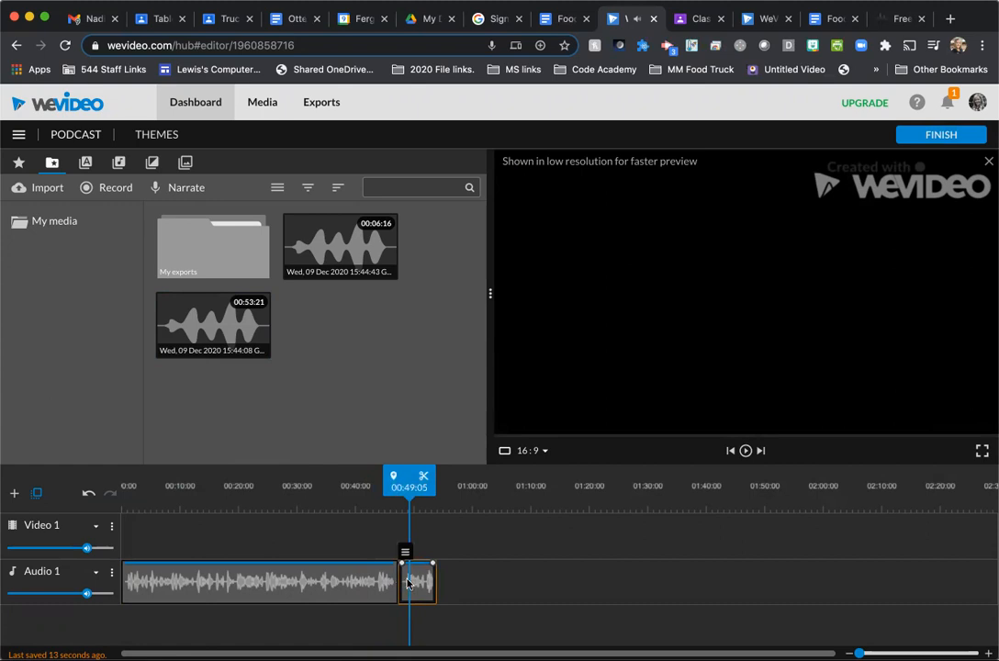
drag(409, 476, 433, 473)
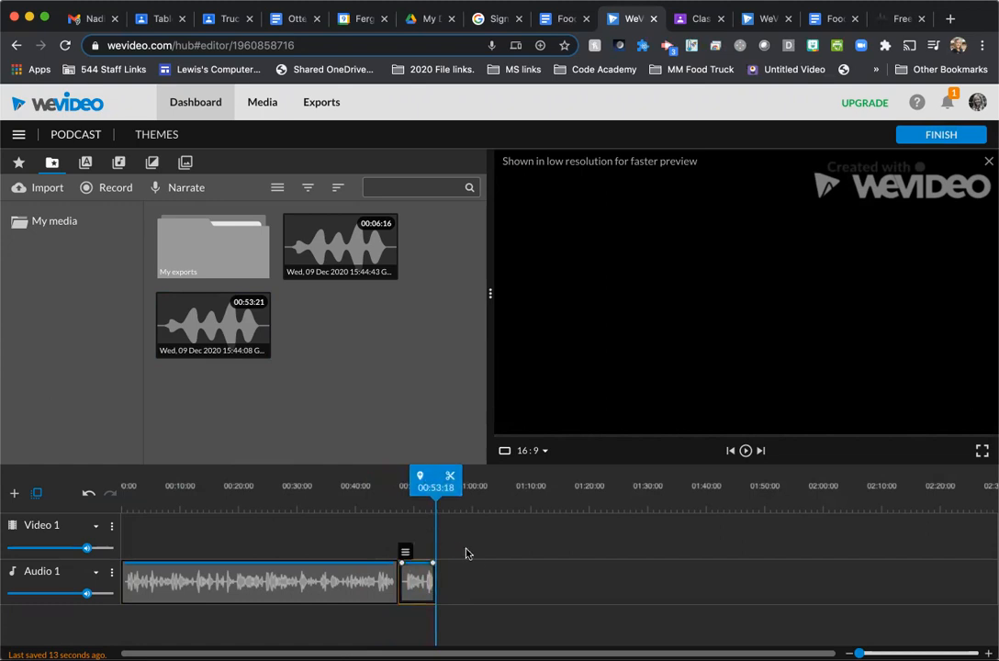
- Shift both Audio 1 clips later together to start at about 00:02:11, and set the playhead at their end
drag(333, 574, 347, 573)
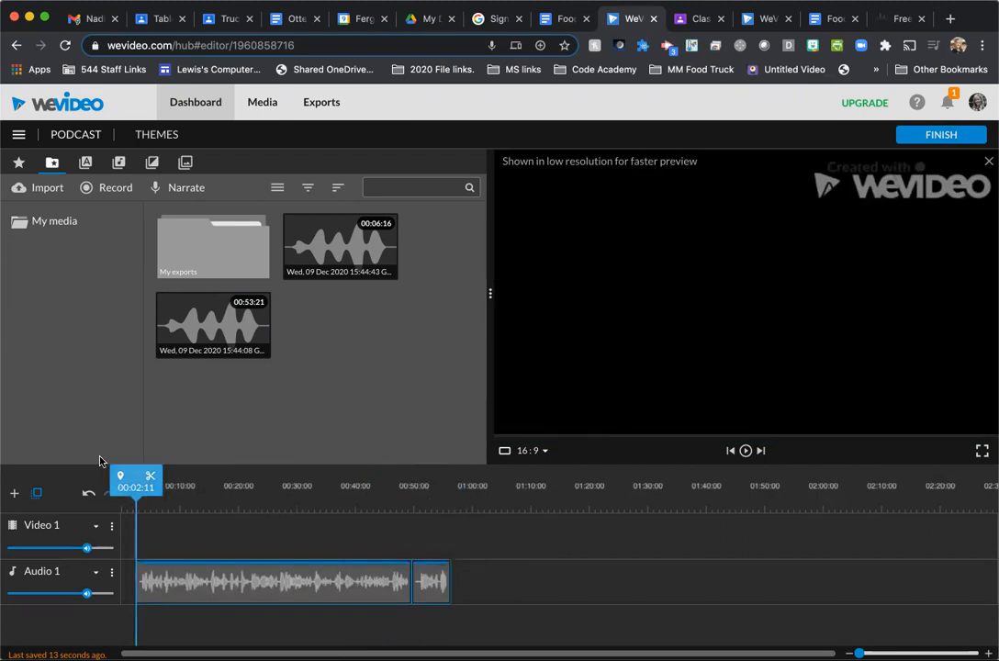
drag(147, 475, 448, 471)
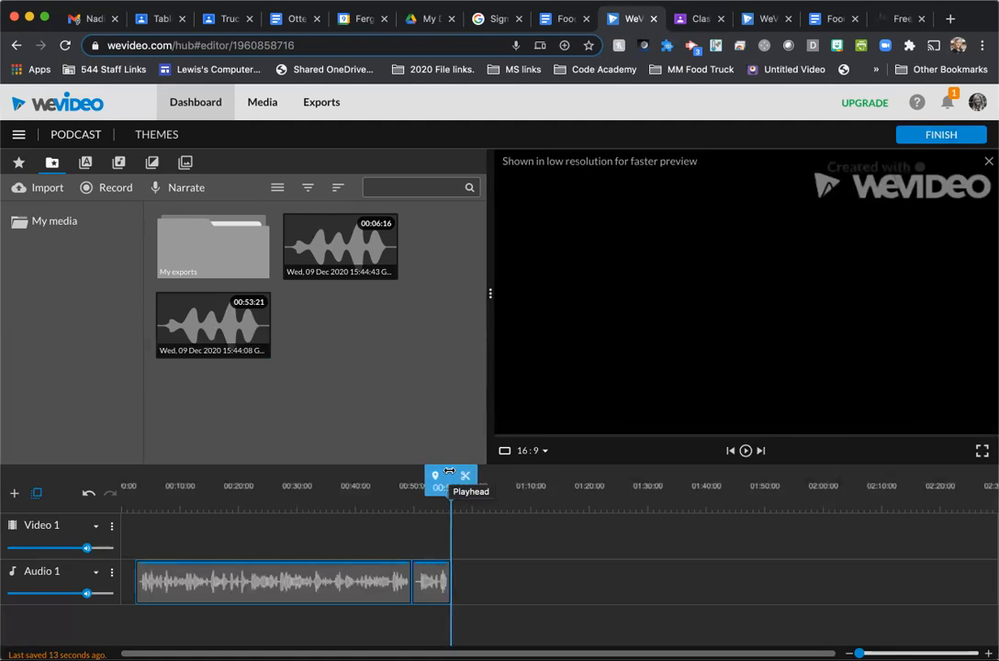
click(539, 575)
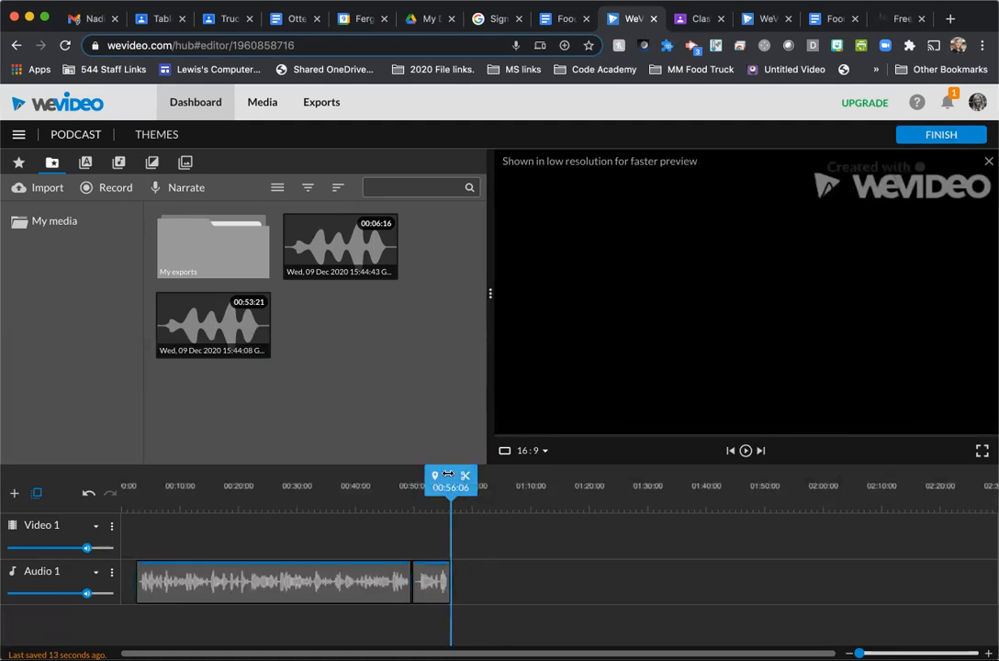
- Play the first Audio 1 clip from about 00:30:13 to find a pause, and split it at 00:32:03
drag(448, 474, 446, 474)
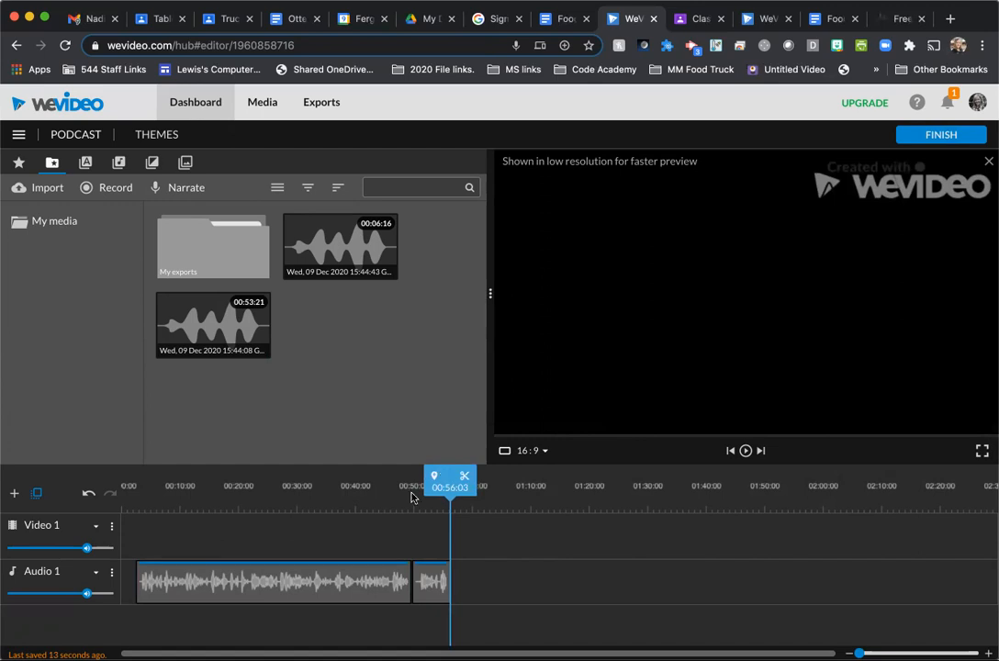
drag(445, 475, 300, 471)
key(space)
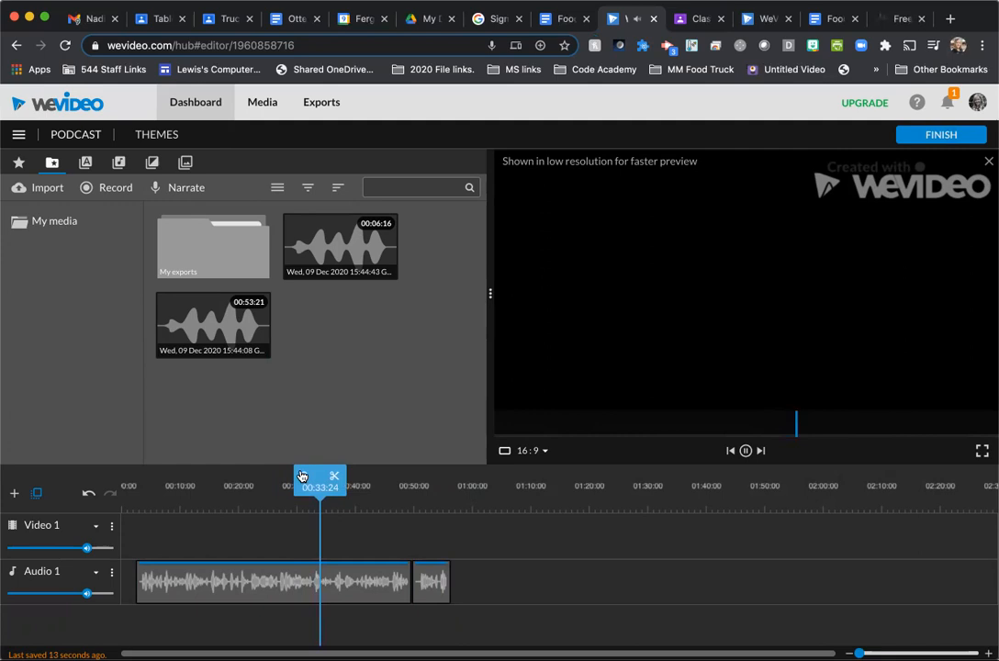
drag(326, 473, 299, 473)
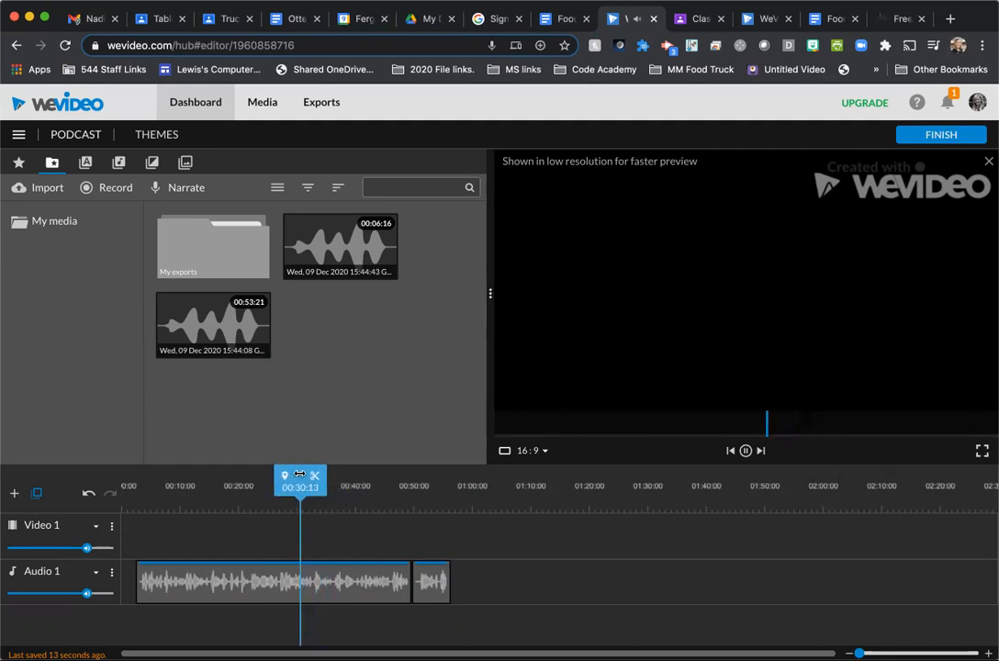
key(space)
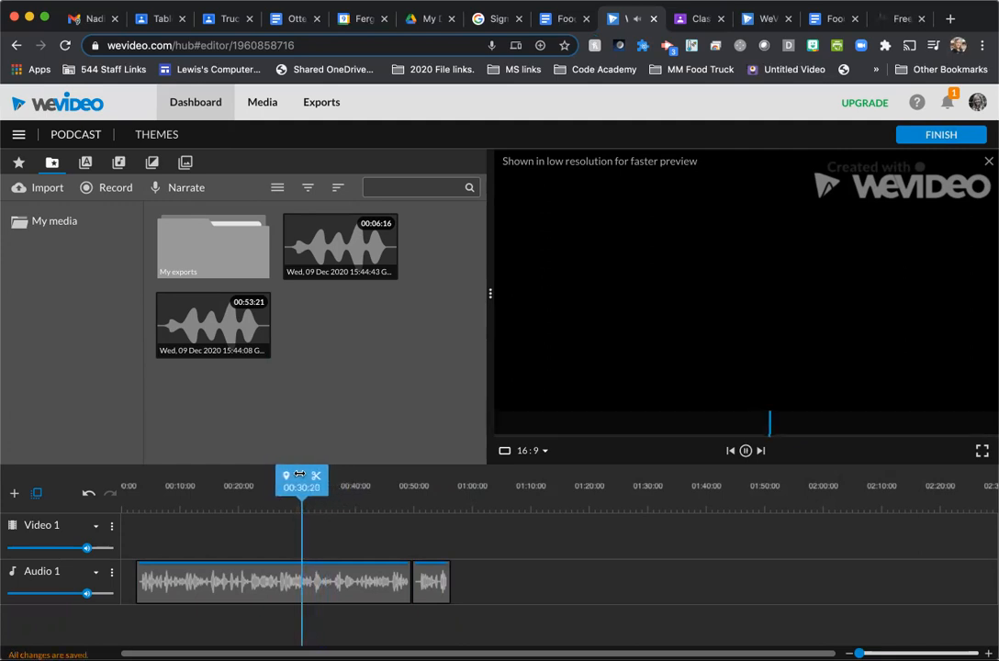
key(space)
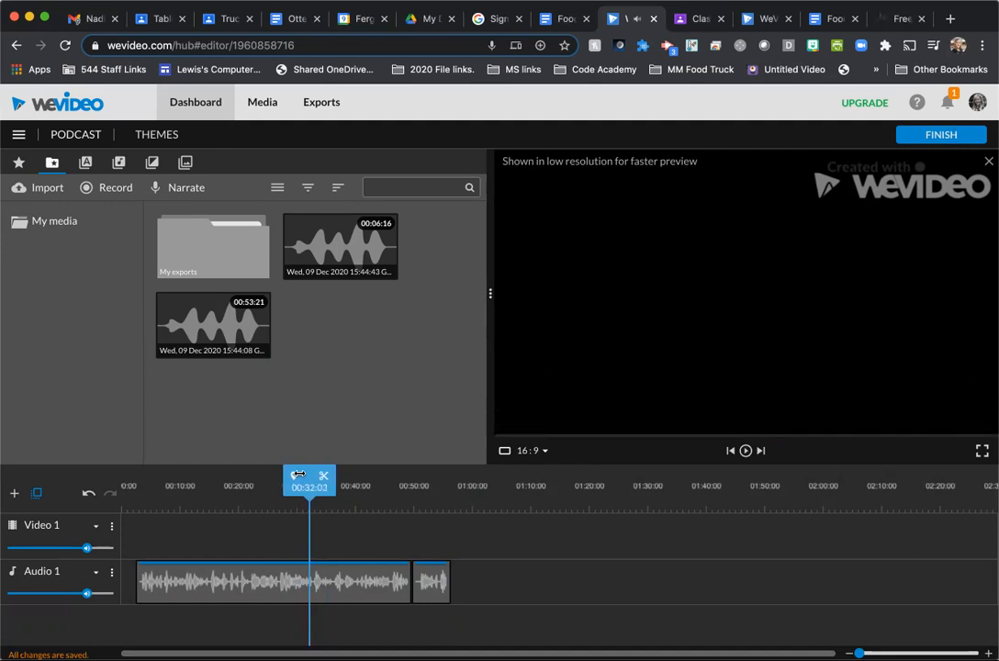
click(324, 477)
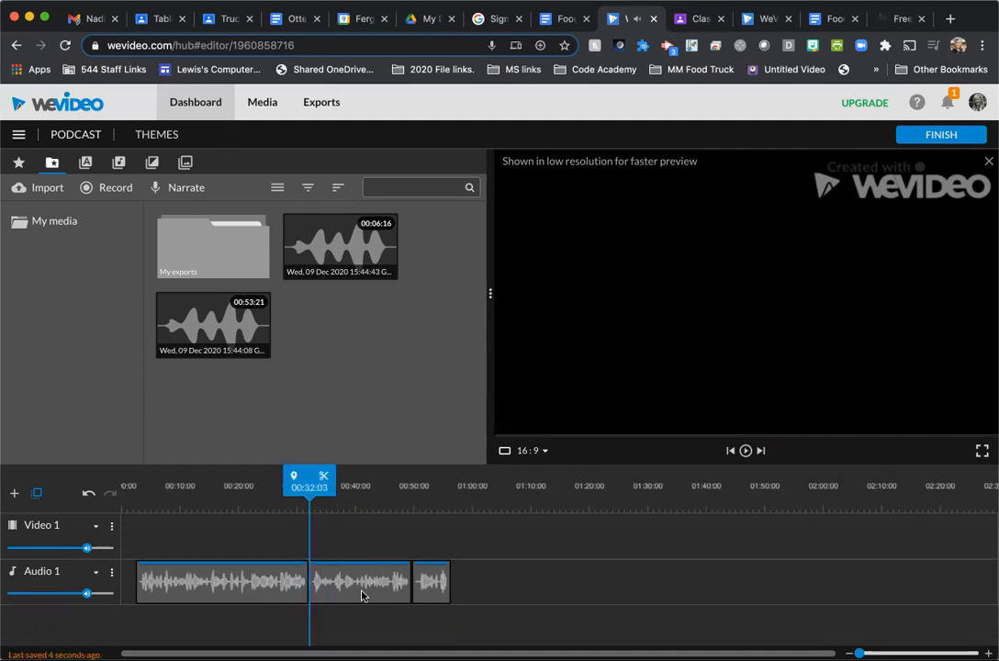
- Try to shift the two Audio 1 clips after the split slightly later together
click(364, 591)
shift+click(427, 586)
key(Right)
key(Right)
key(Right)
key(Right)
key(Right)
key(Right)
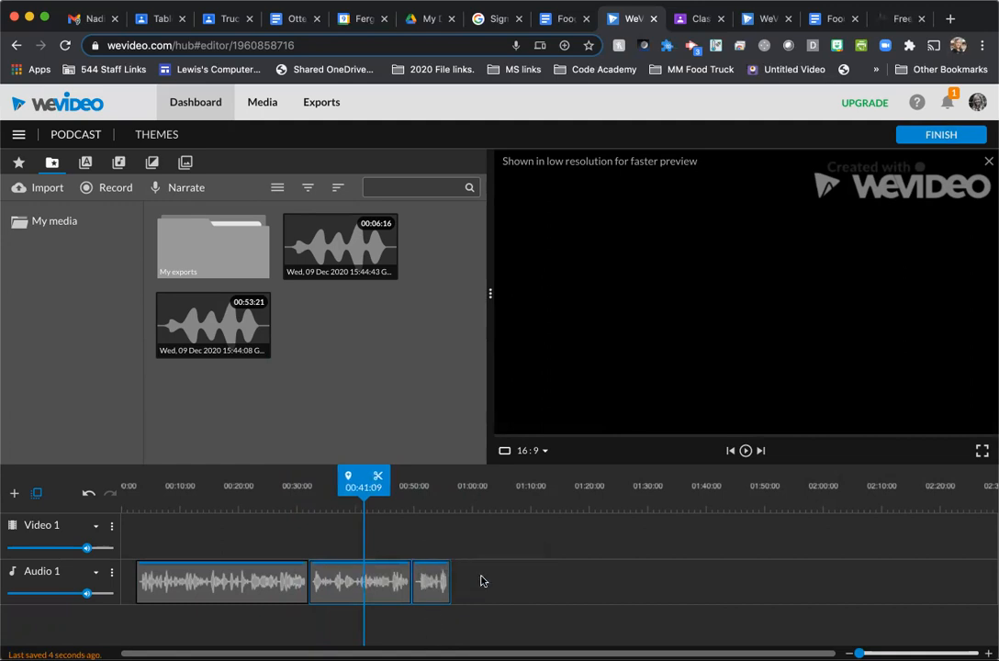
key(Right)
key(Right)
key(Right)
drag(395, 583, 398, 582)
click(508, 570)
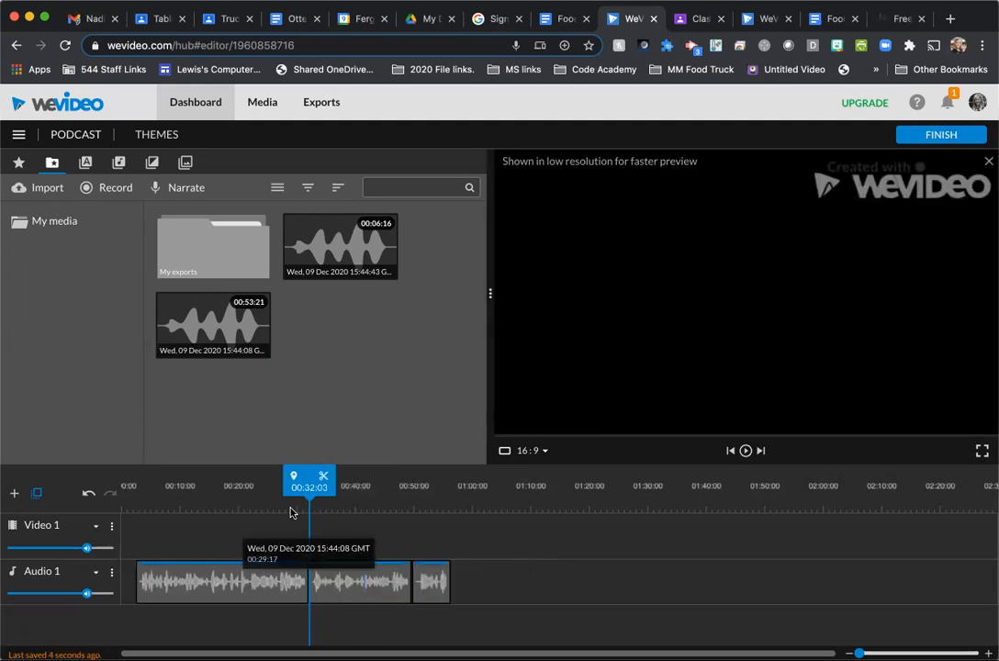
- Set the playhead to 00:29:16, then check the sample script in the Food Truck Radio Ad Script Assignment document and return to the WeVideo editor
mouse_move(297, 475)
mouse_down()
mouse_move(363, 475)
mouse_move(293, 474)
mouse_up()
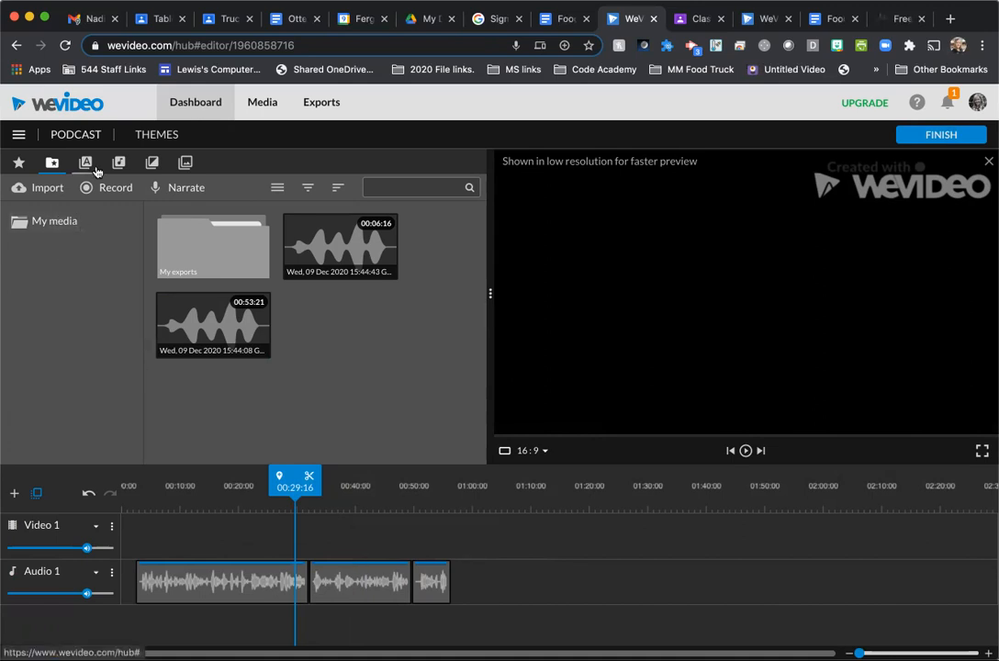
click(540, 11)
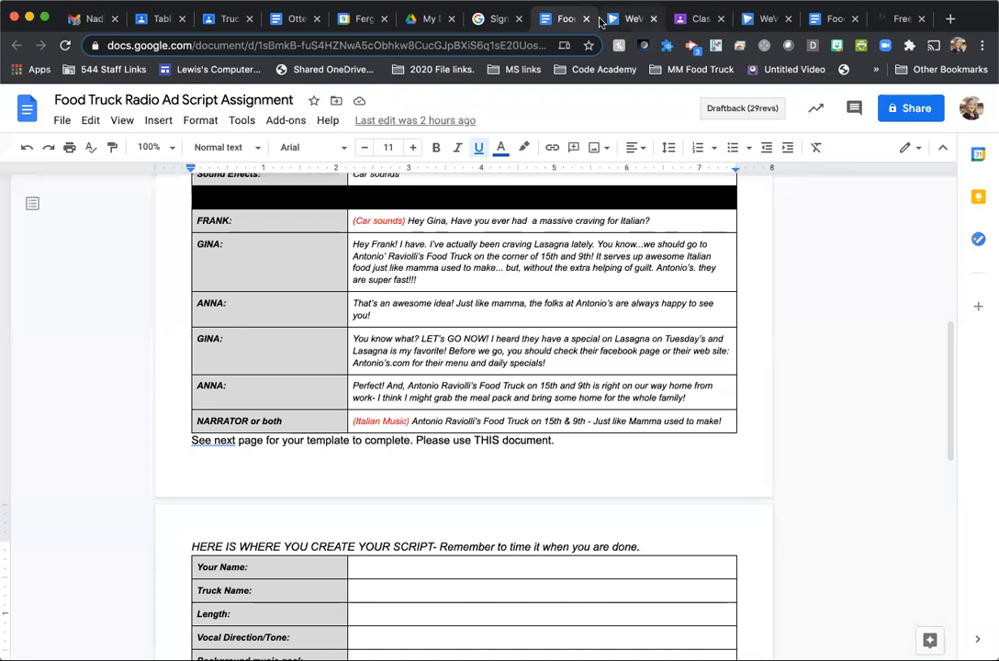
click(630, 20)
click(47, 221)
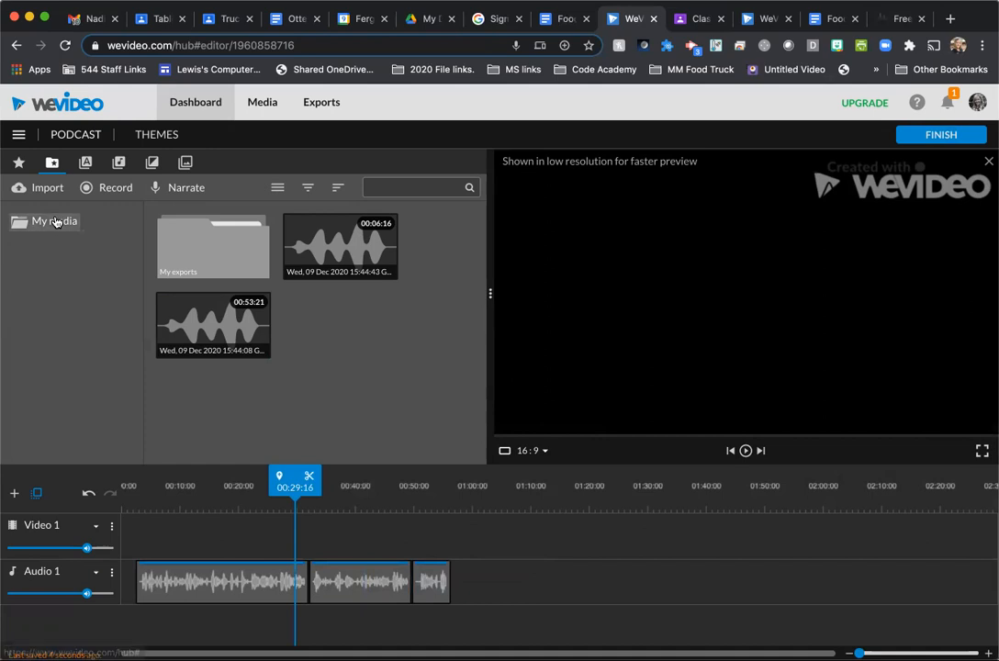
- Browse the Premium Music and Free Music collections in the audio library
click(119, 164)
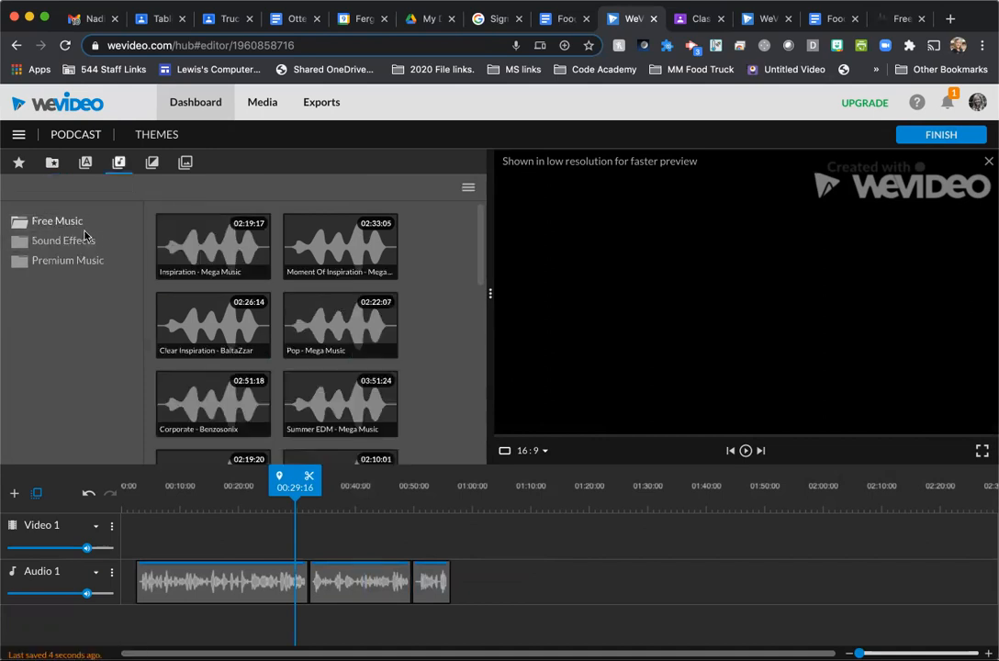
click(48, 262)
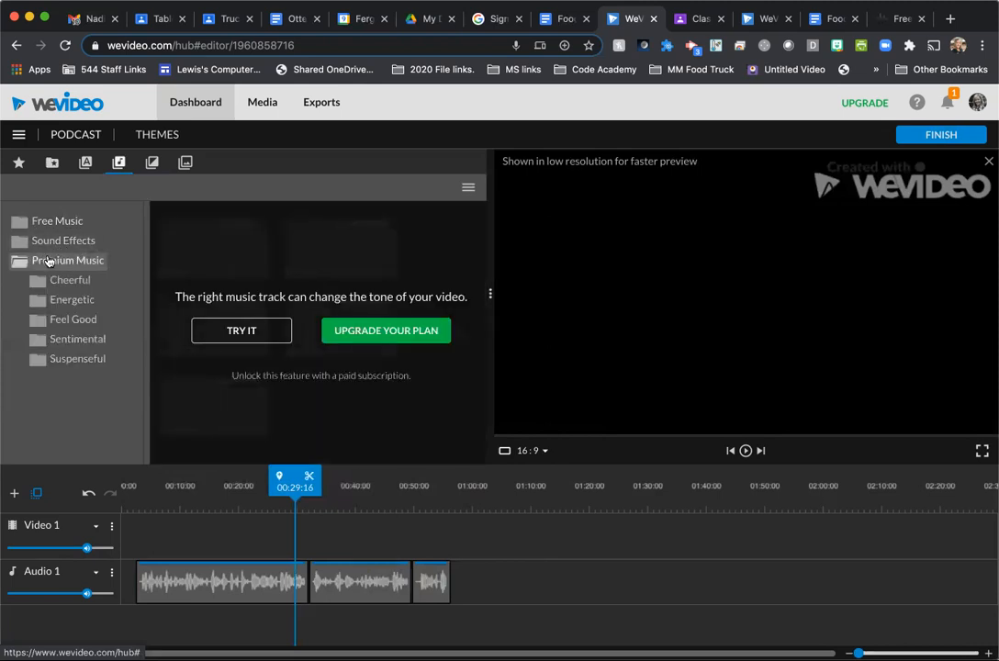
click(41, 262)
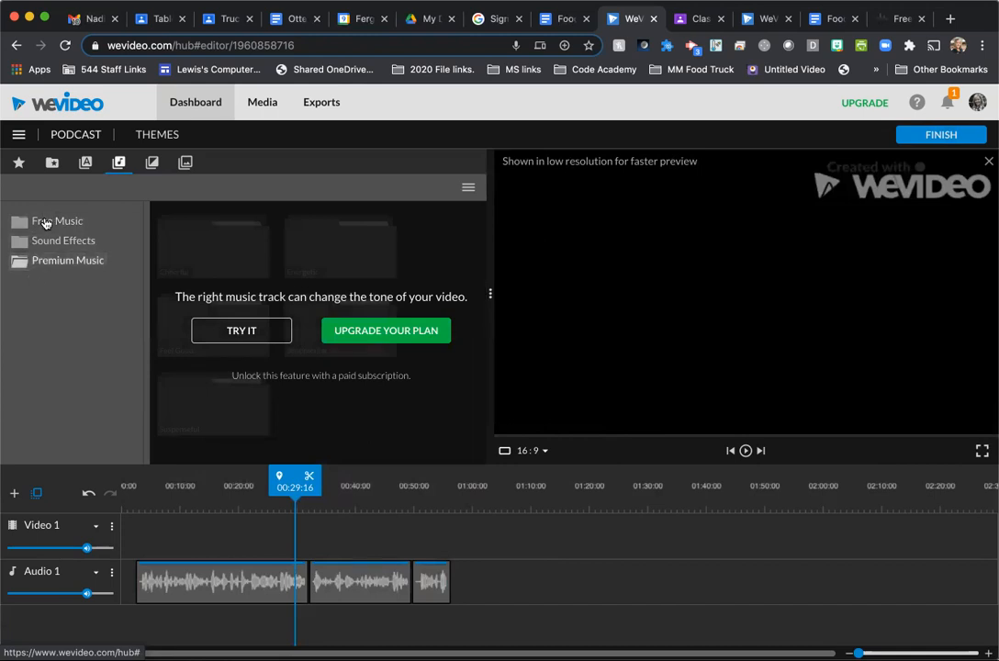
click(40, 221)
scroll(311, 288, down, 2)
scroll(311, 287, down, 5)
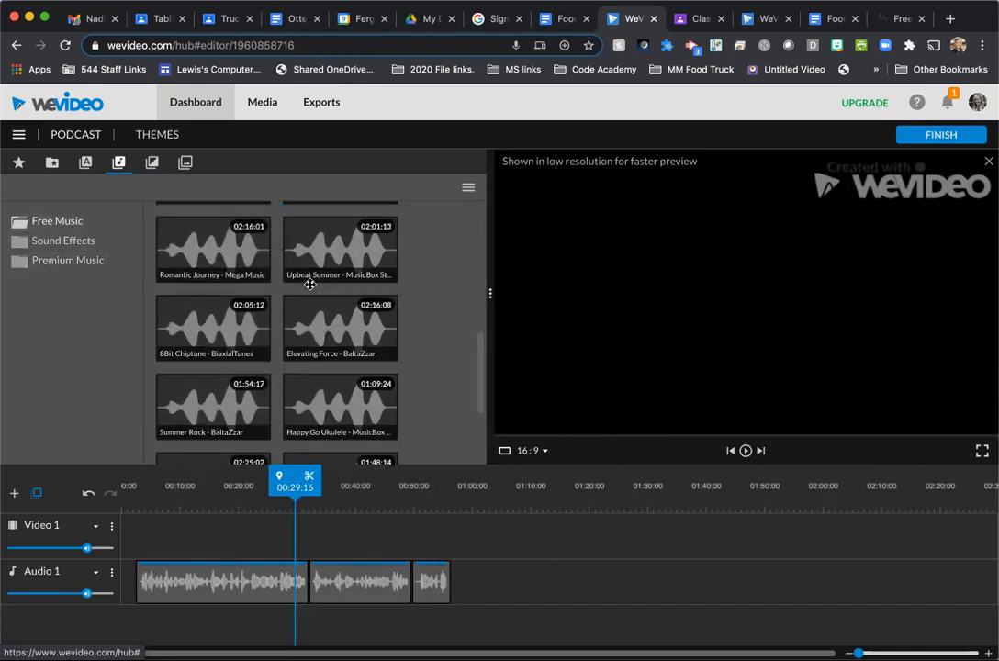
scroll(310, 294, up, 3)
scroll(310, 285, up, 4)
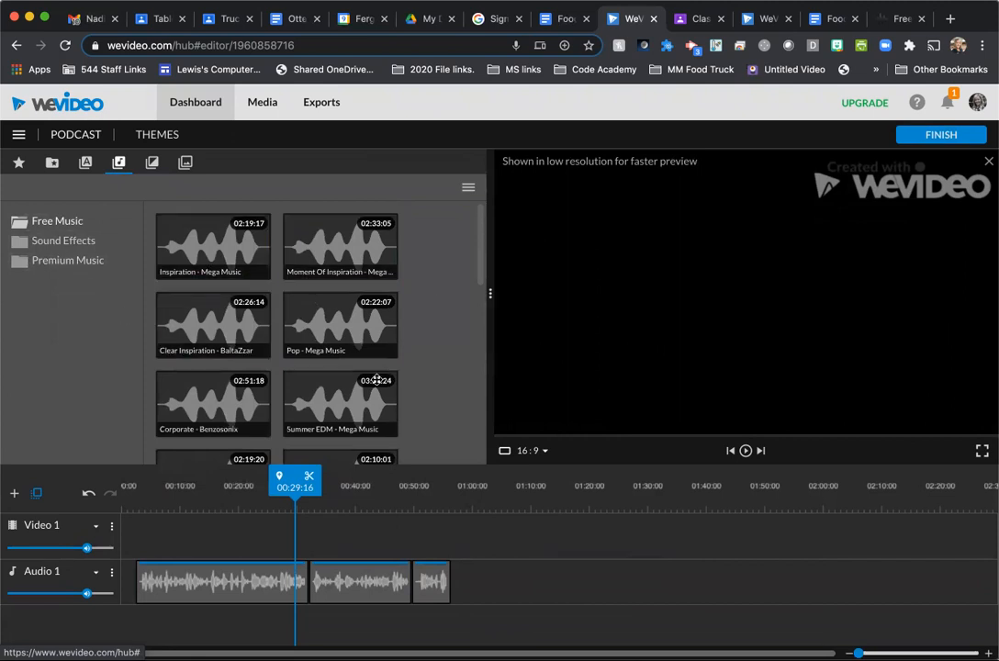
- Browse the Traffic and Events sound effects and preview the Market effect
click(47, 244)
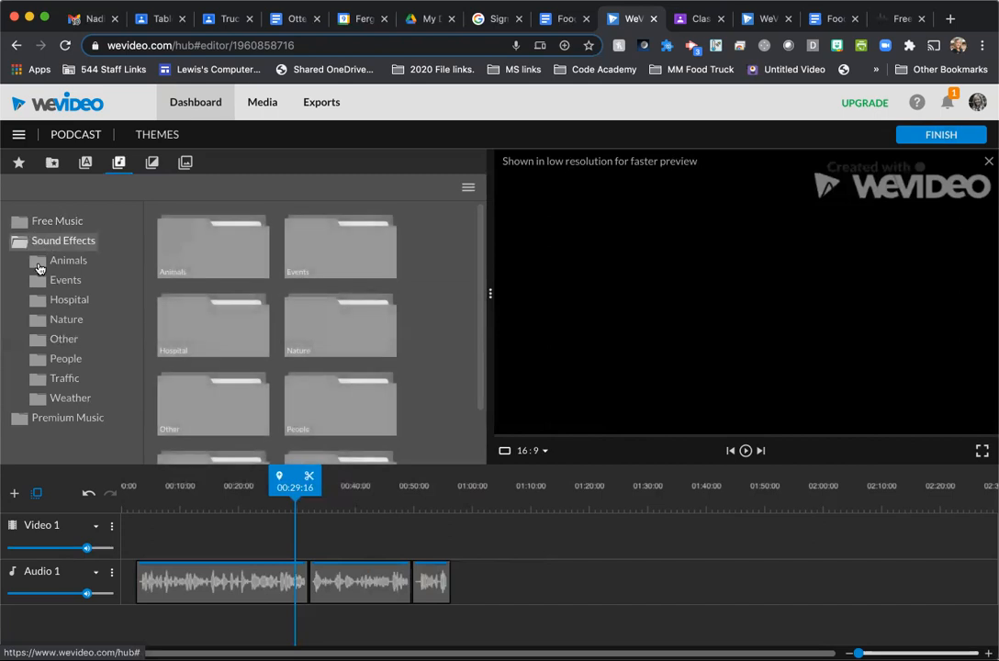
click(68, 381)
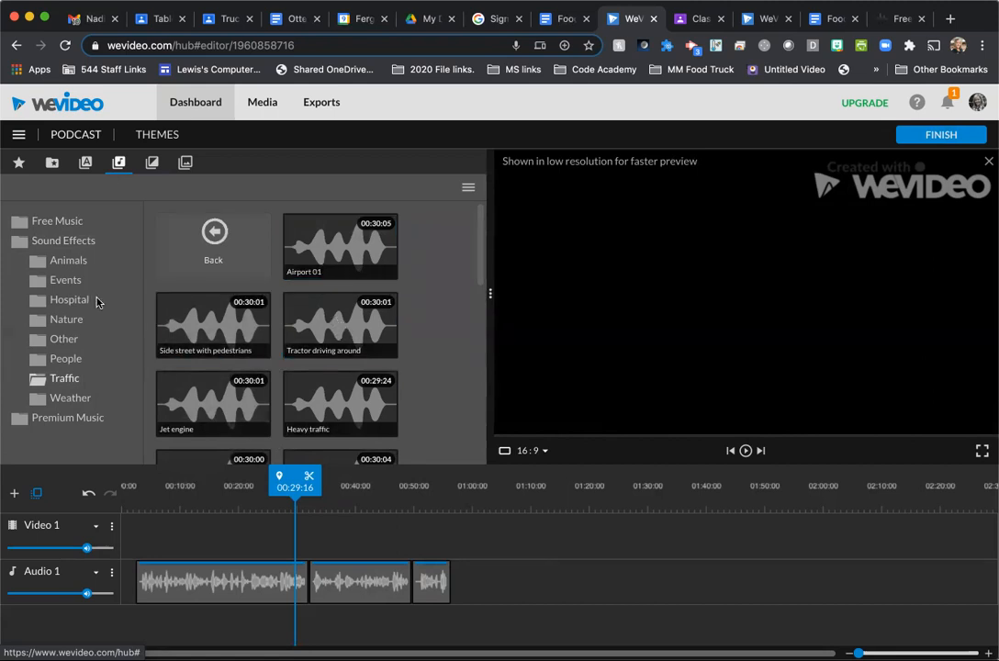
click(63, 284)
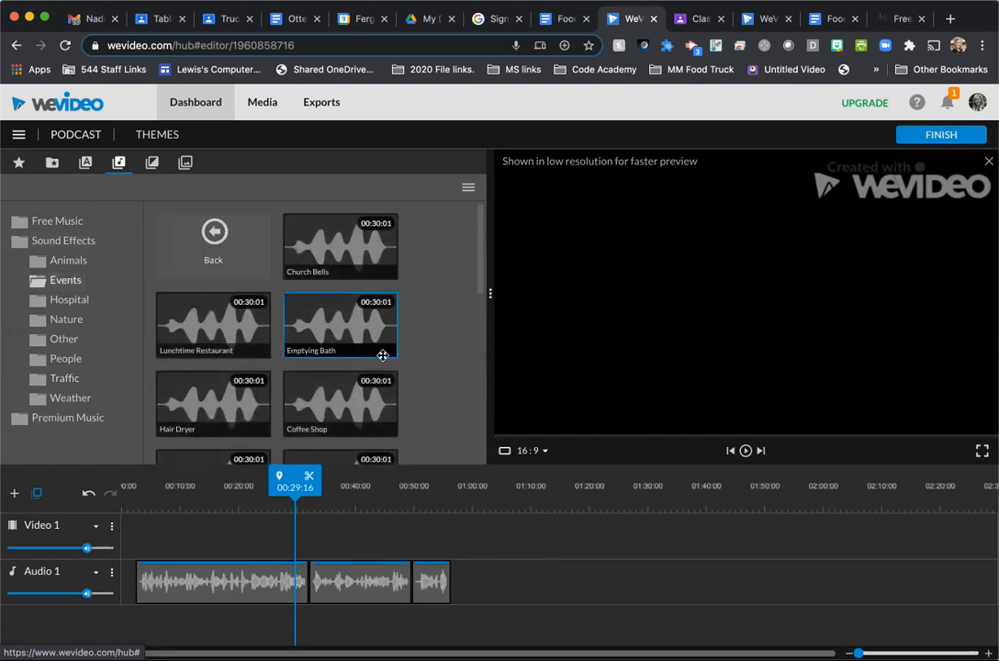
scroll(383, 353, down, 3)
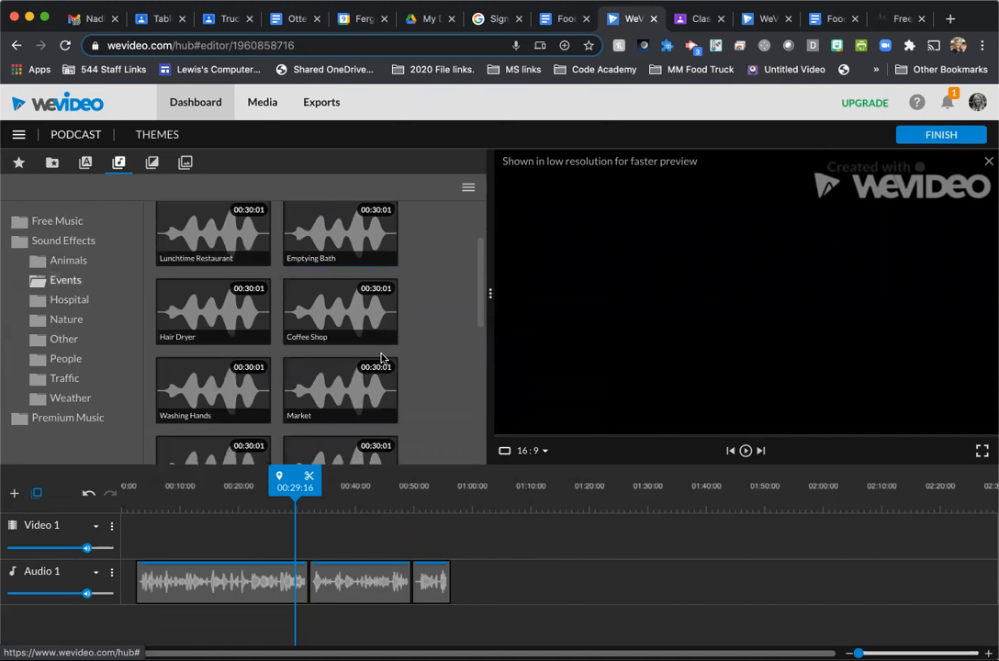
click(349, 343)
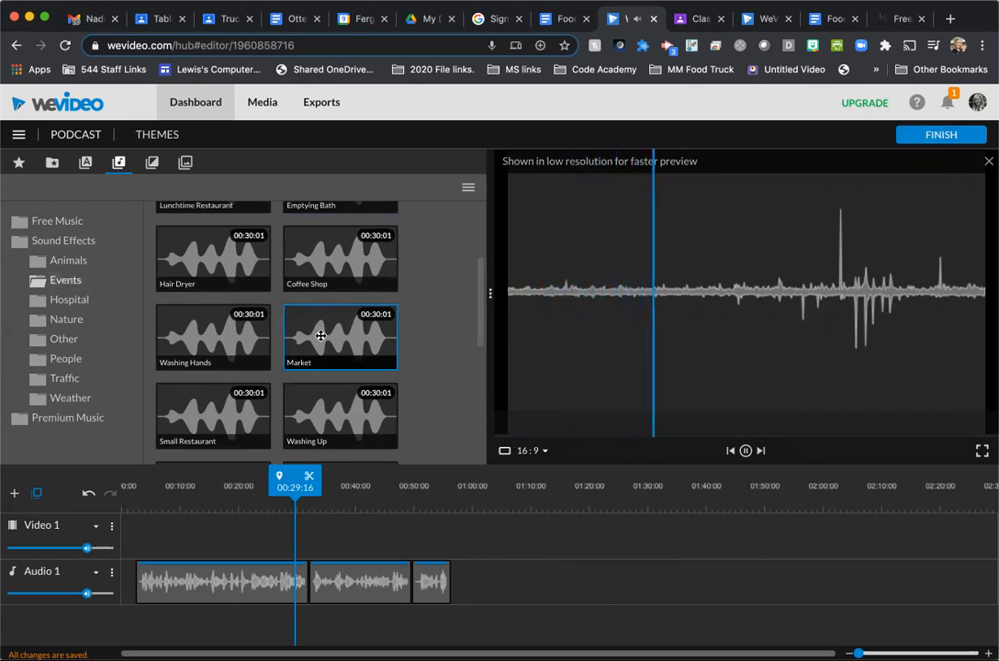
- Try to place the Market effect on the Video 1 track at 00:02:11, and hide that track
drag(275, 366, 156, 539)
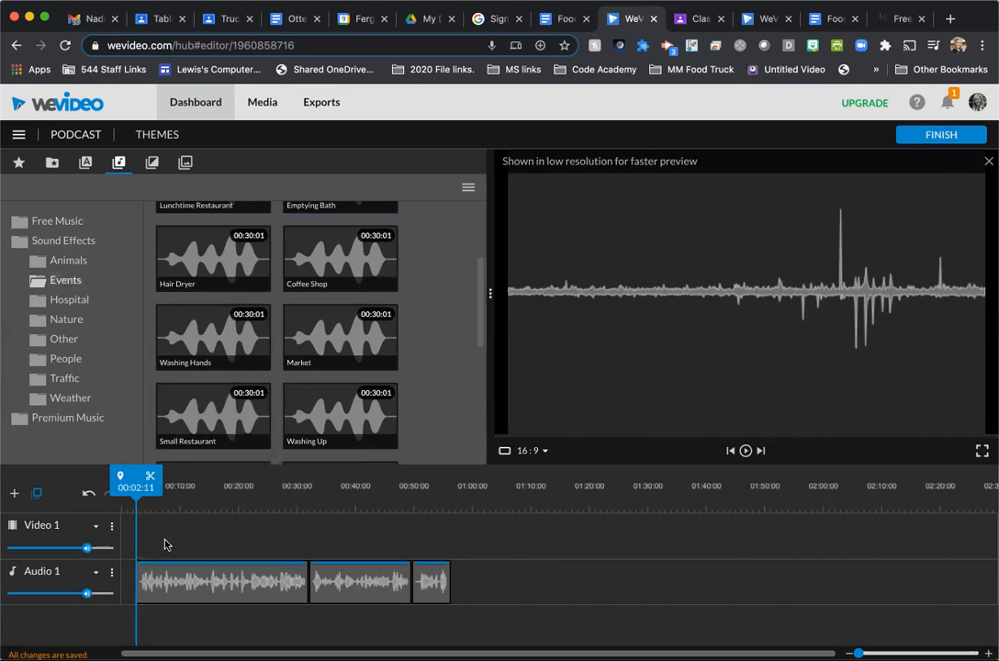
drag(328, 335, 164, 540)
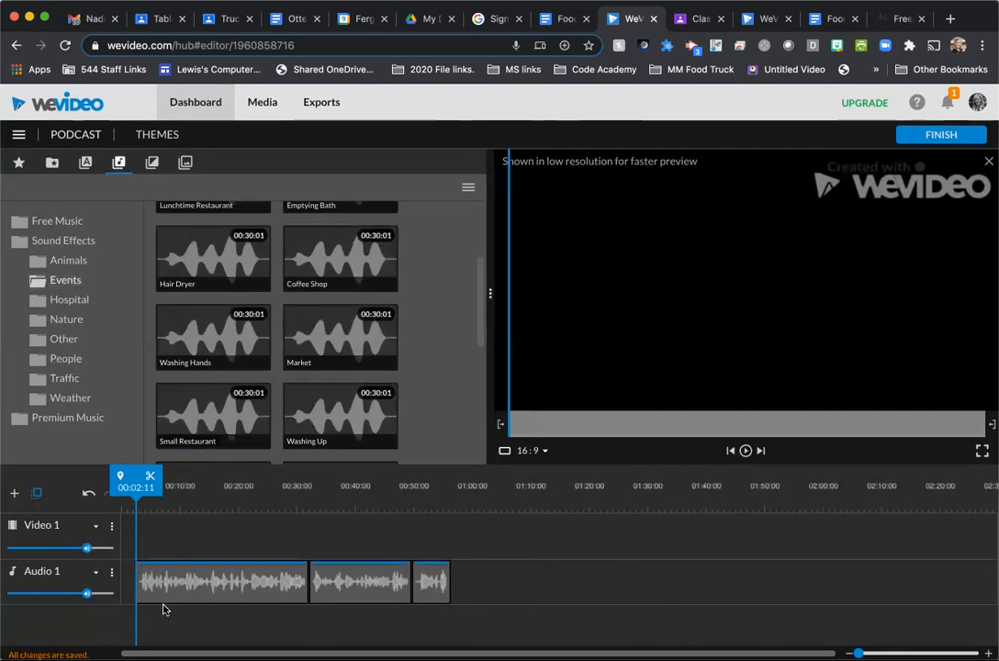
click(111, 527)
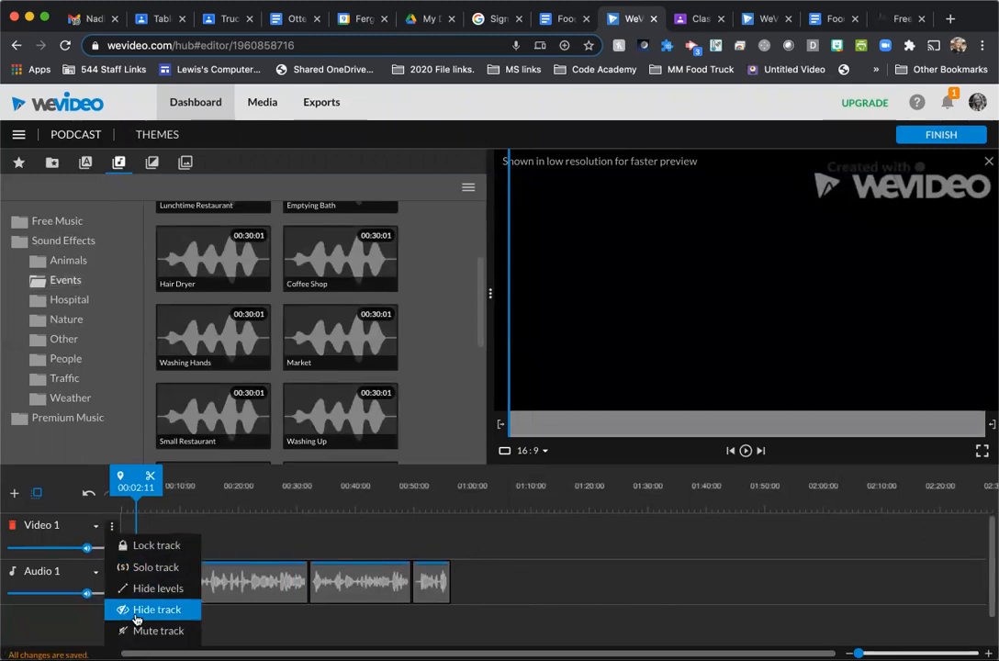
click(136, 612)
drag(279, 474, 162, 610)
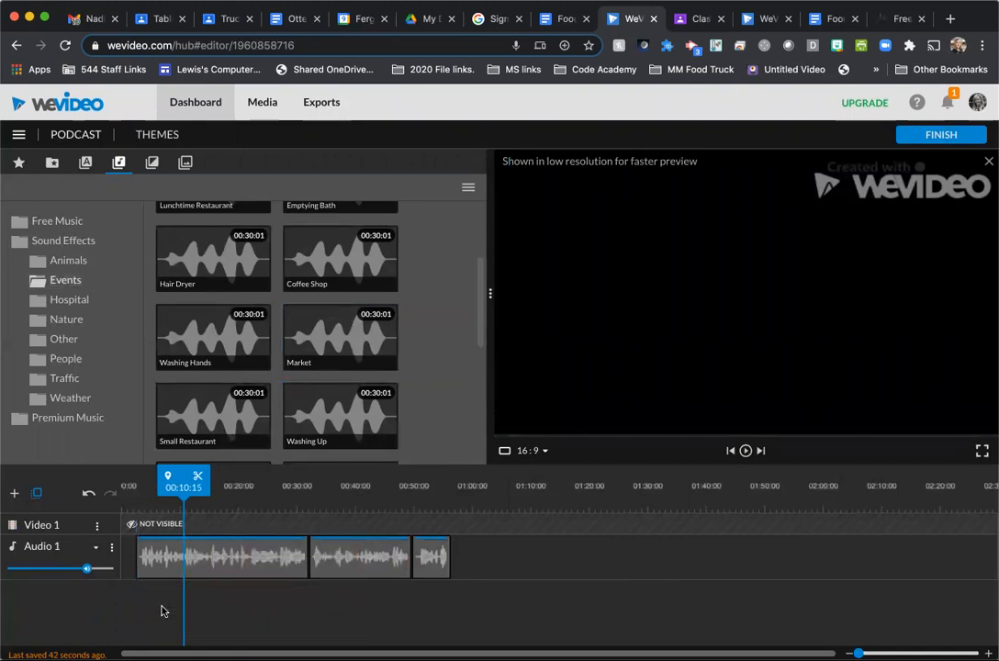
- Add a second audio track below Audio 1
click(14, 491)
click(562, 364)
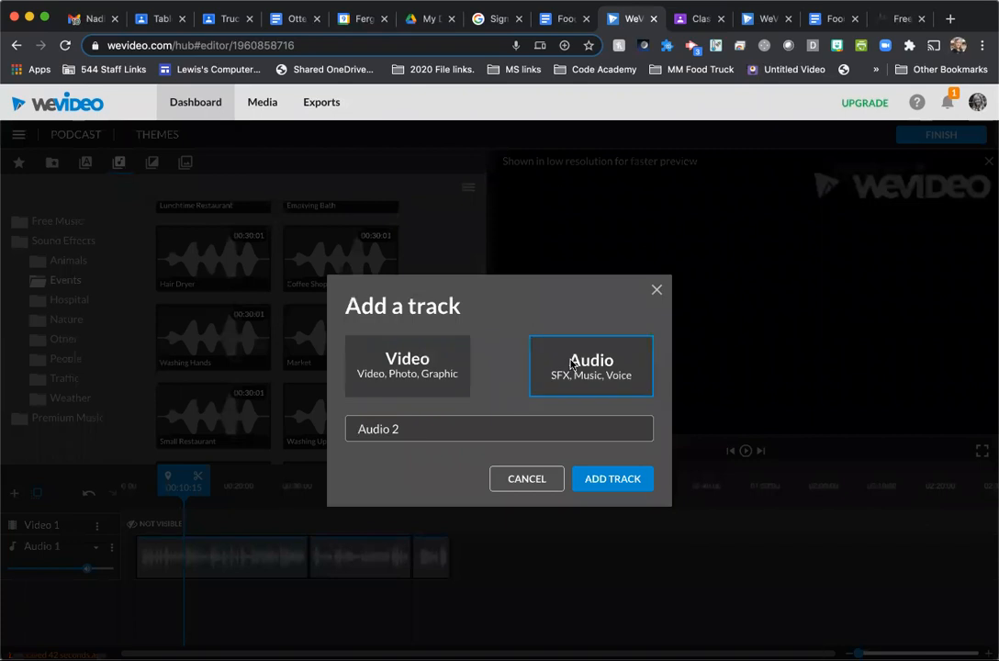
click(617, 485)
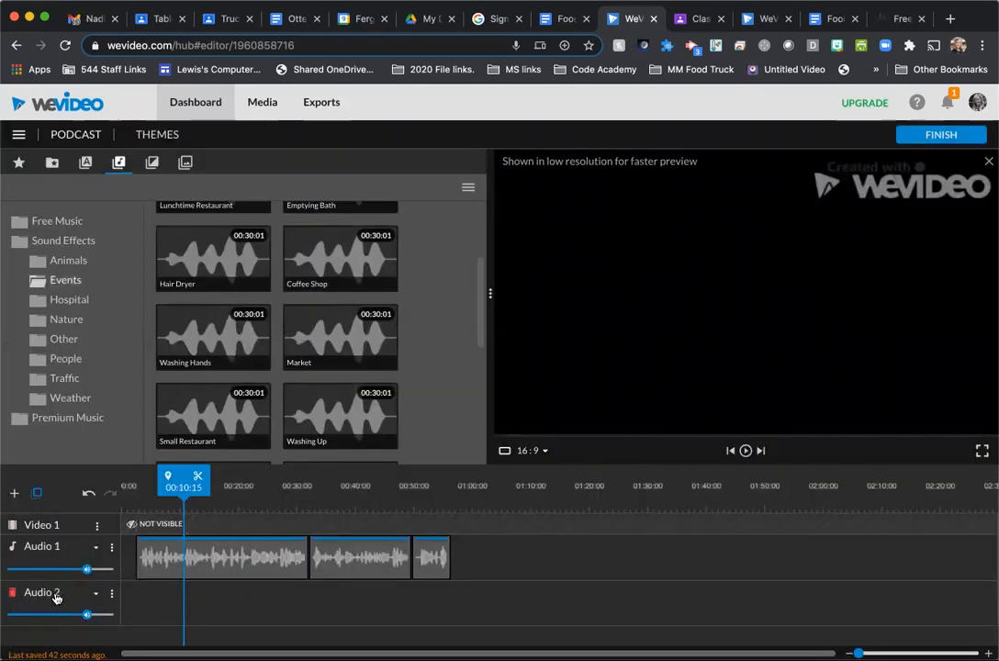
- Place the Market sound effect twice, back to back, on Audio 2, starting at 00:02:11 with the first voice clip
drag(341, 332, 157, 610)
drag(173, 603, 152, 601)
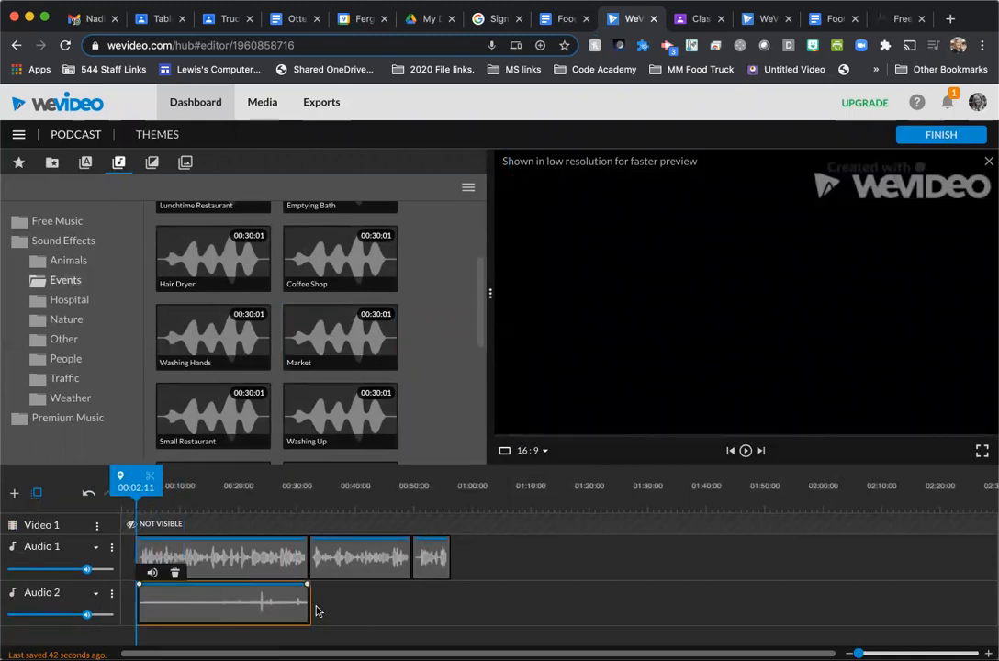
click(336, 333)
drag(337, 332, 325, 605)
drag(526, 607, 503, 602)
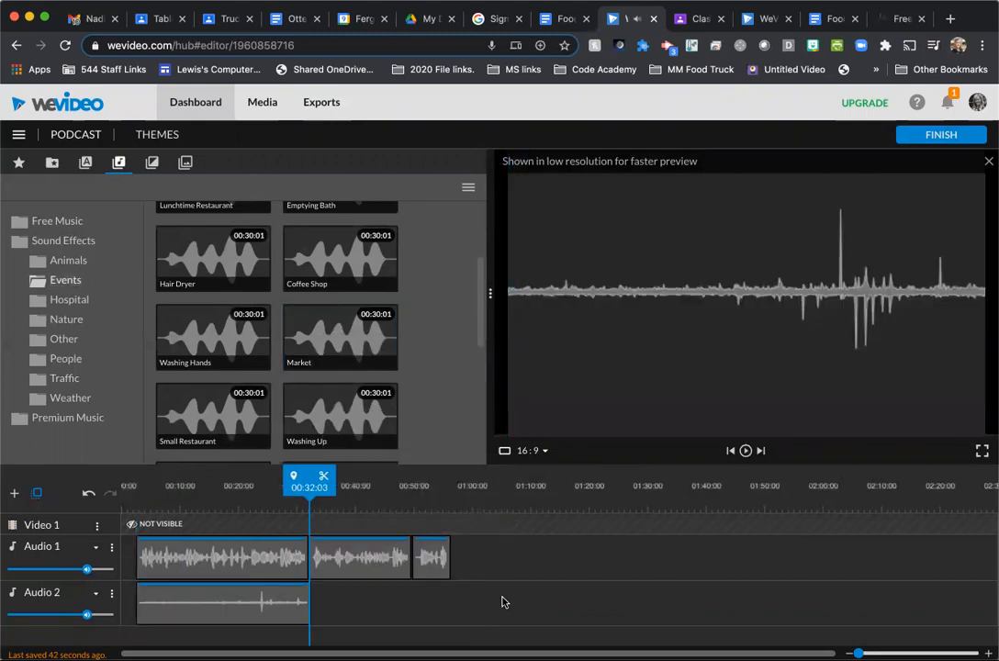
drag(330, 352, 331, 606)
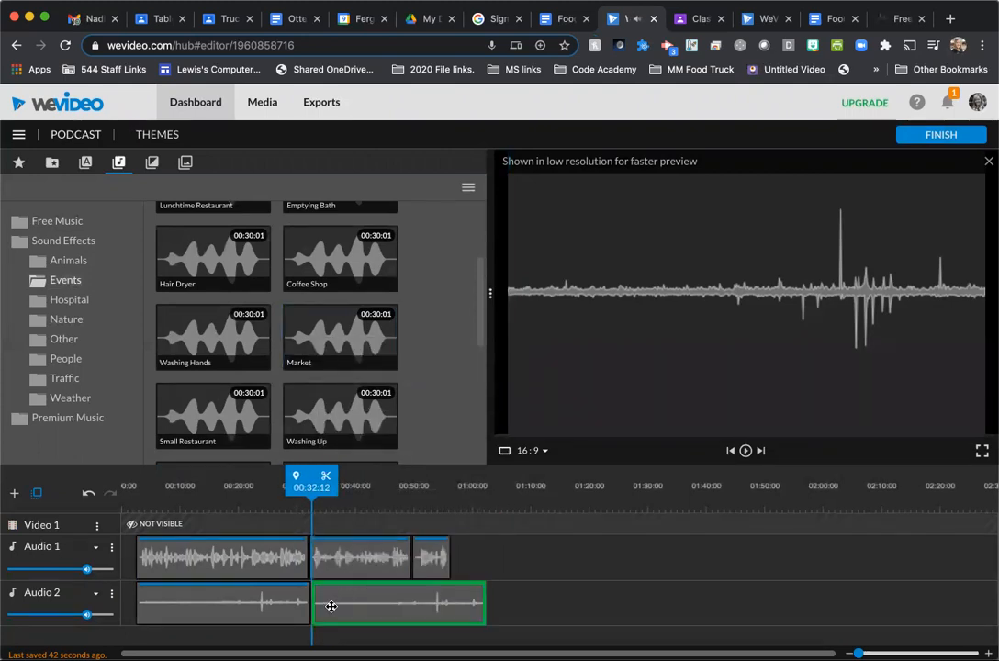
click(516, 601)
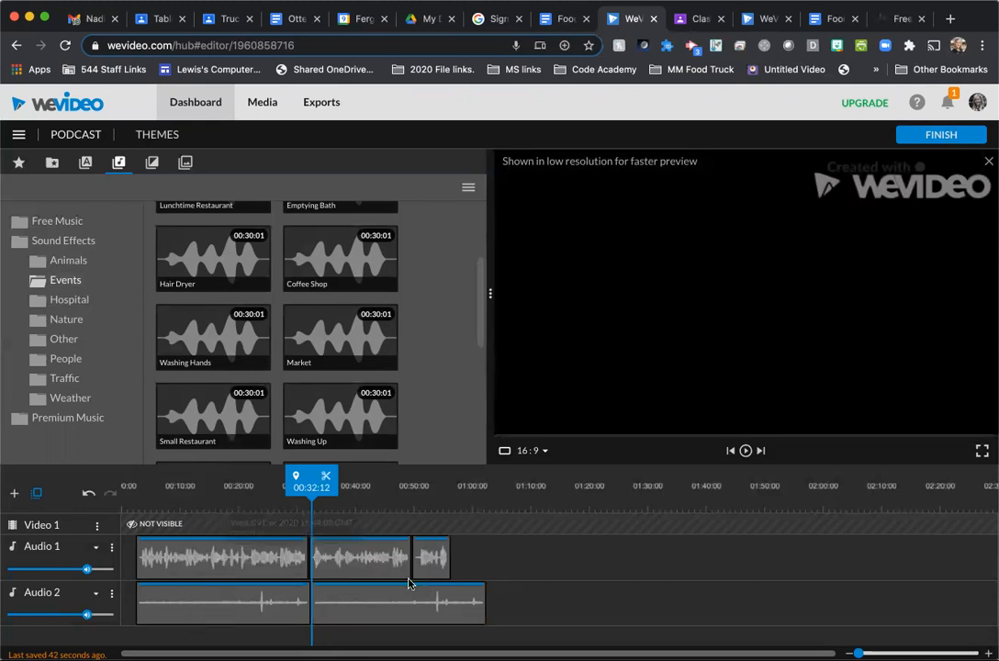
- Add a third audio track below Audio 2
click(14, 495)
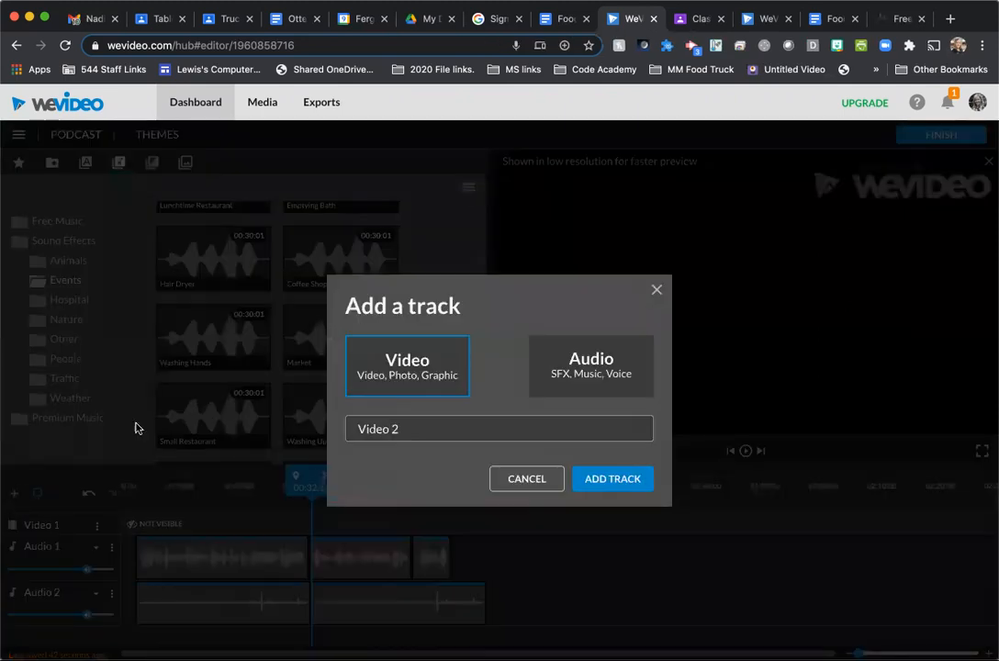
click(591, 380)
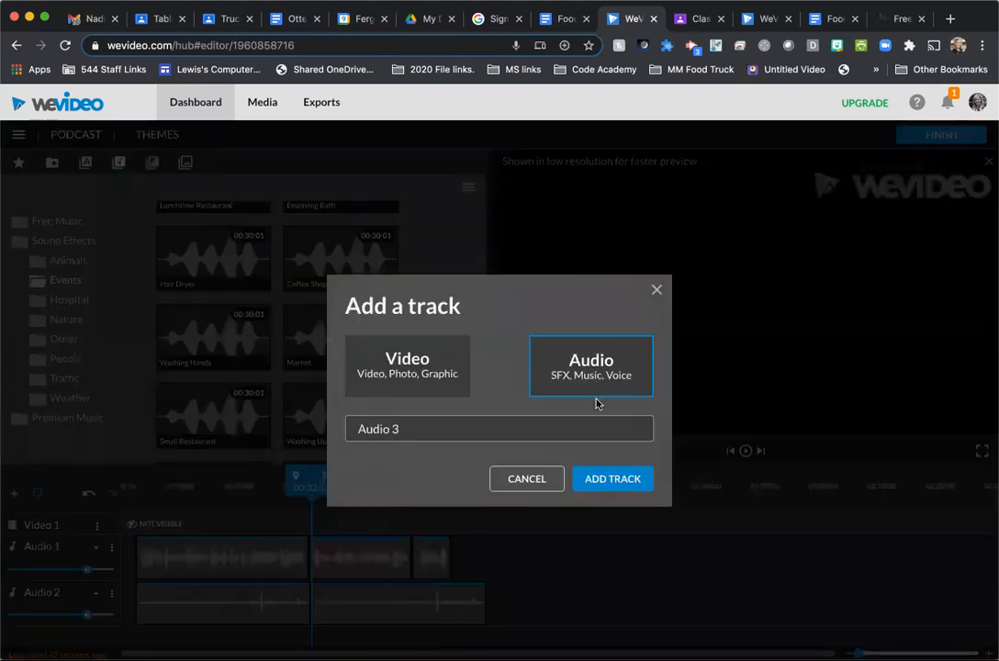
click(610, 477)
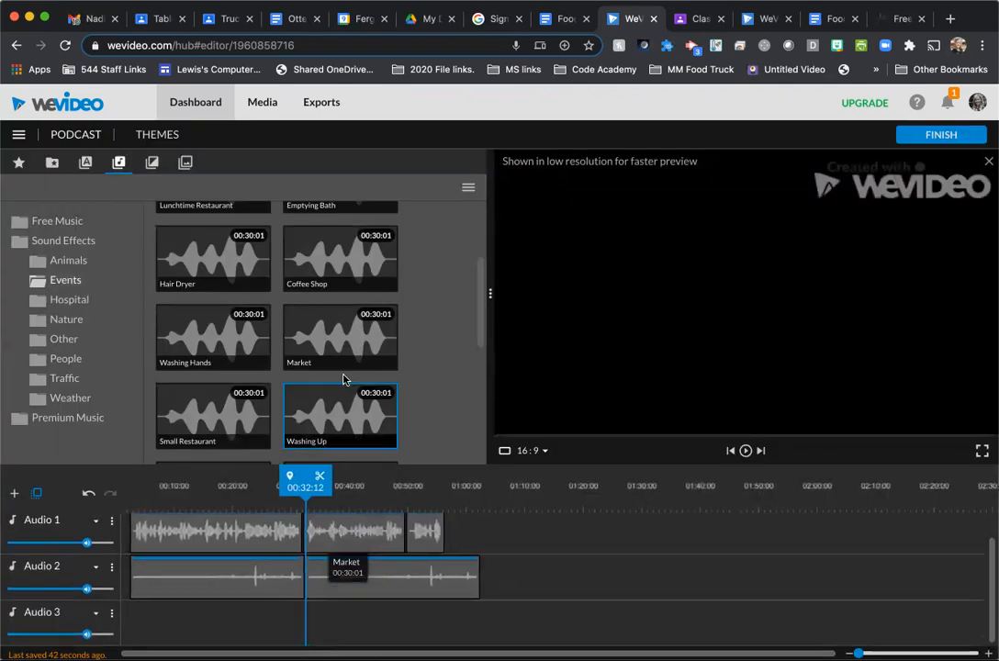
- Set the Audio 2 track to its smallest display height
click(111, 567)
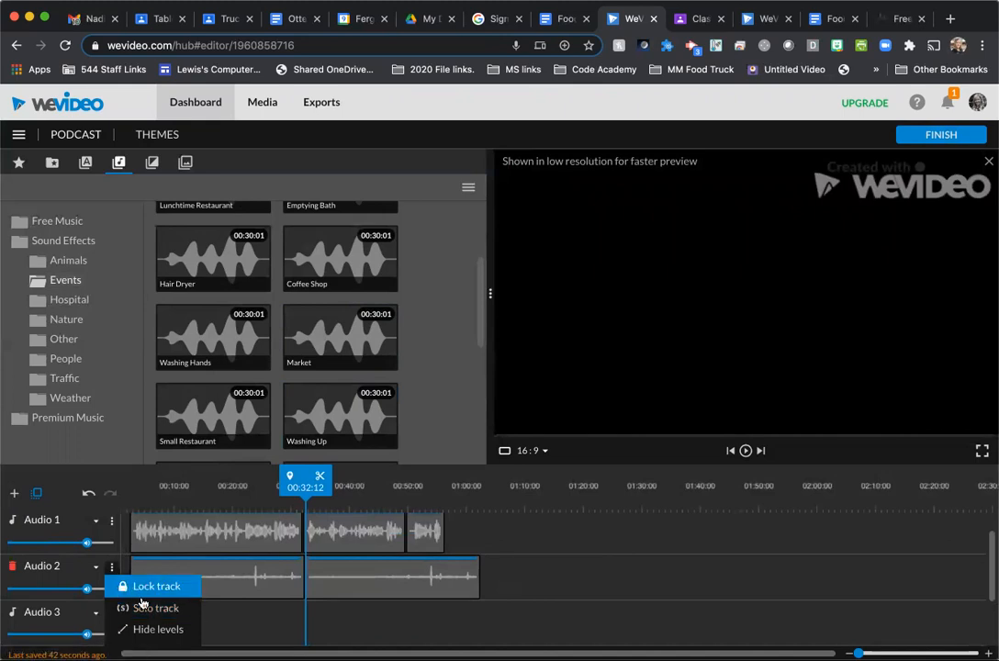
click(96, 572)
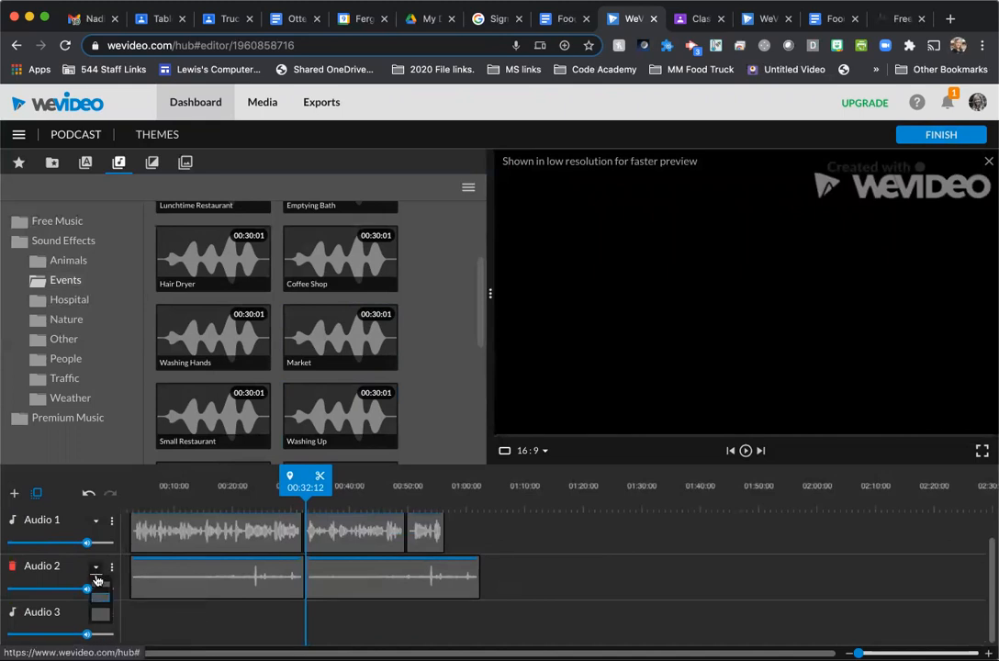
click(99, 591)
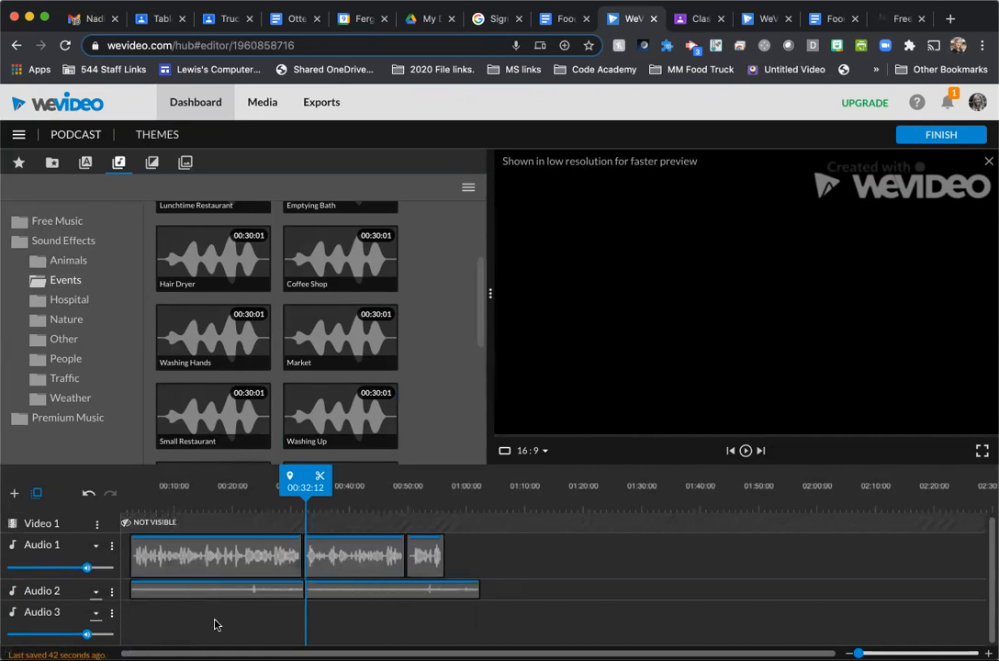
- Preview the Happy Go Ukulele track from Free Music and place it at the very start of Audio 3
click(58, 224)
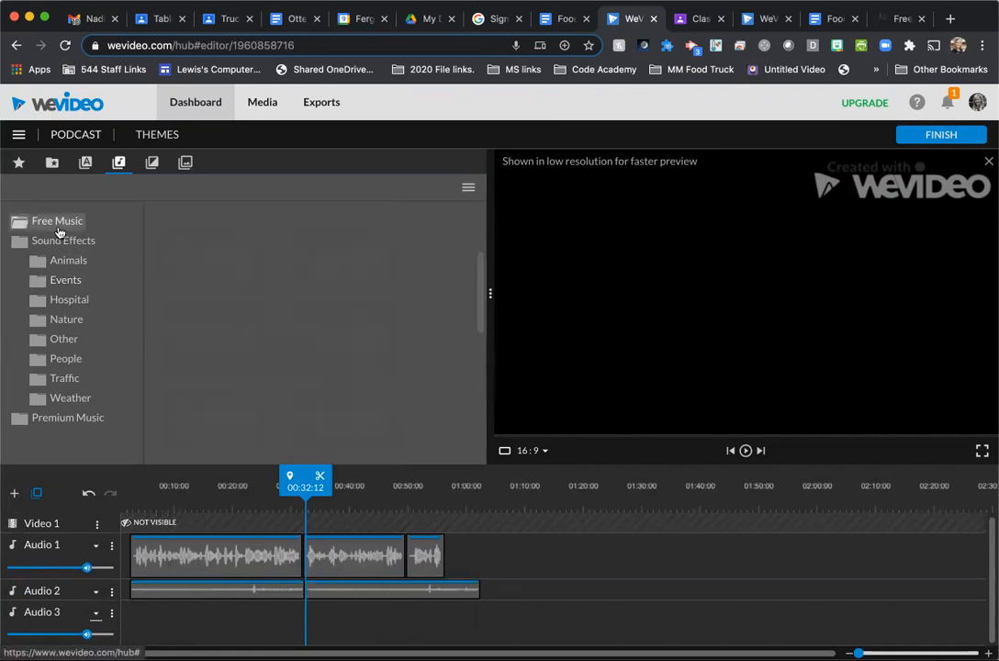
scroll(352, 375, down, 5)
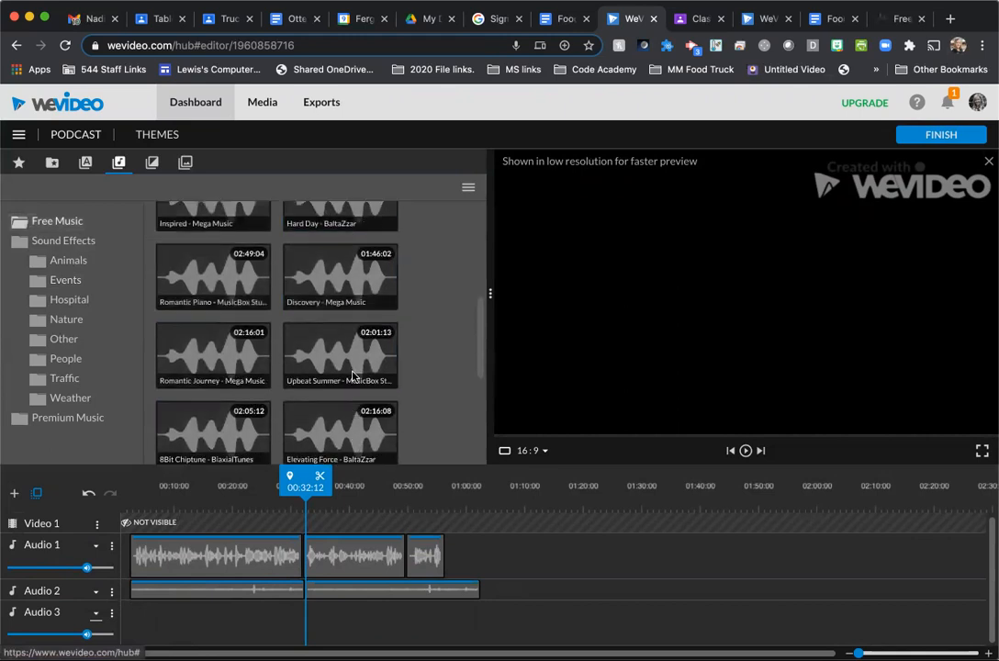
click(338, 368)
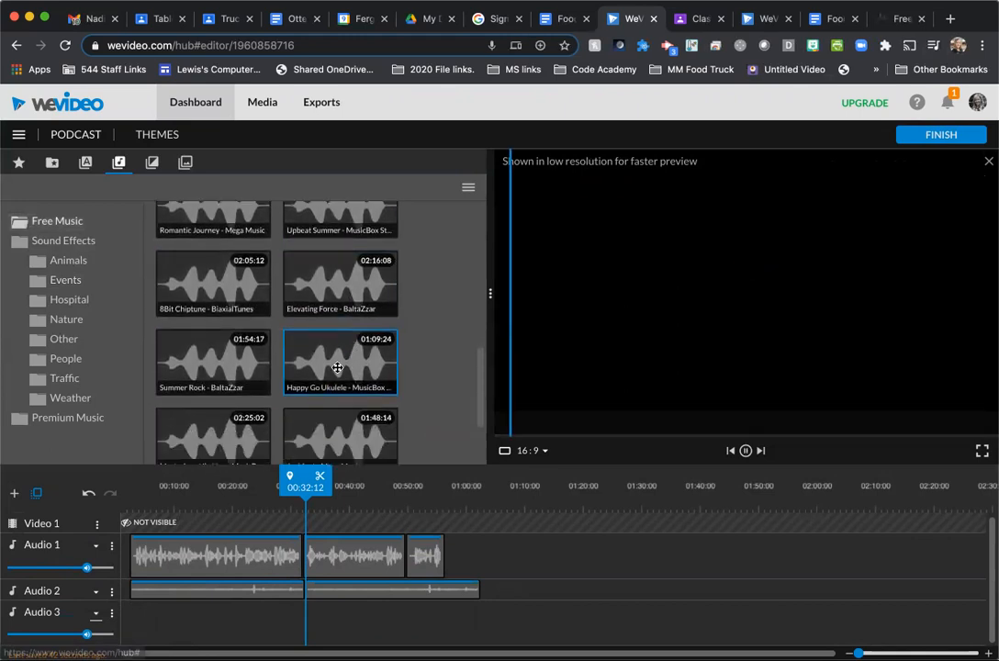
click(337, 368)
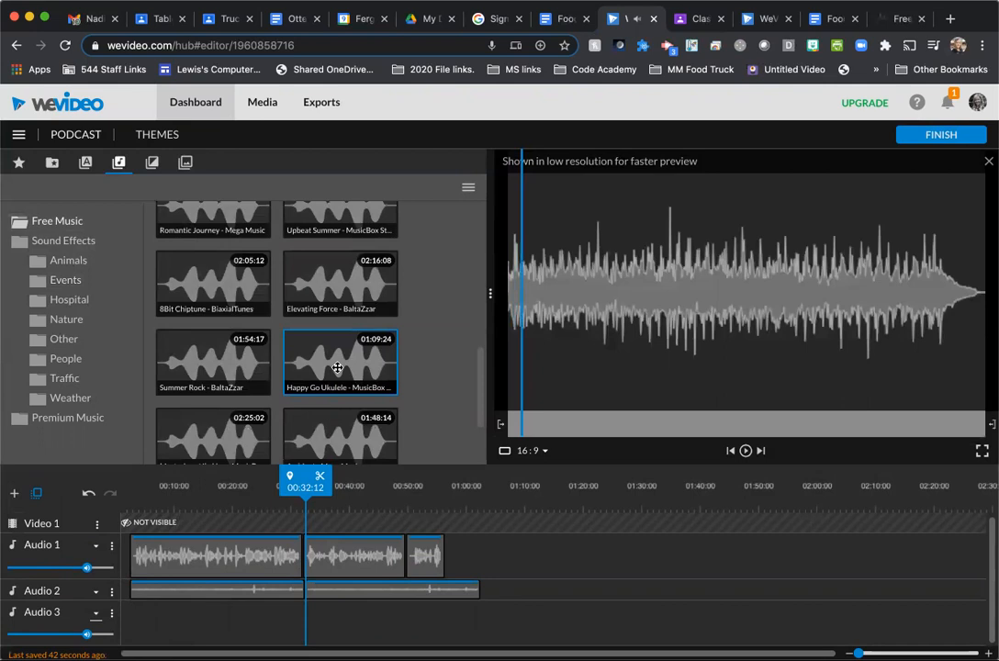
drag(338, 368, 135, 621)
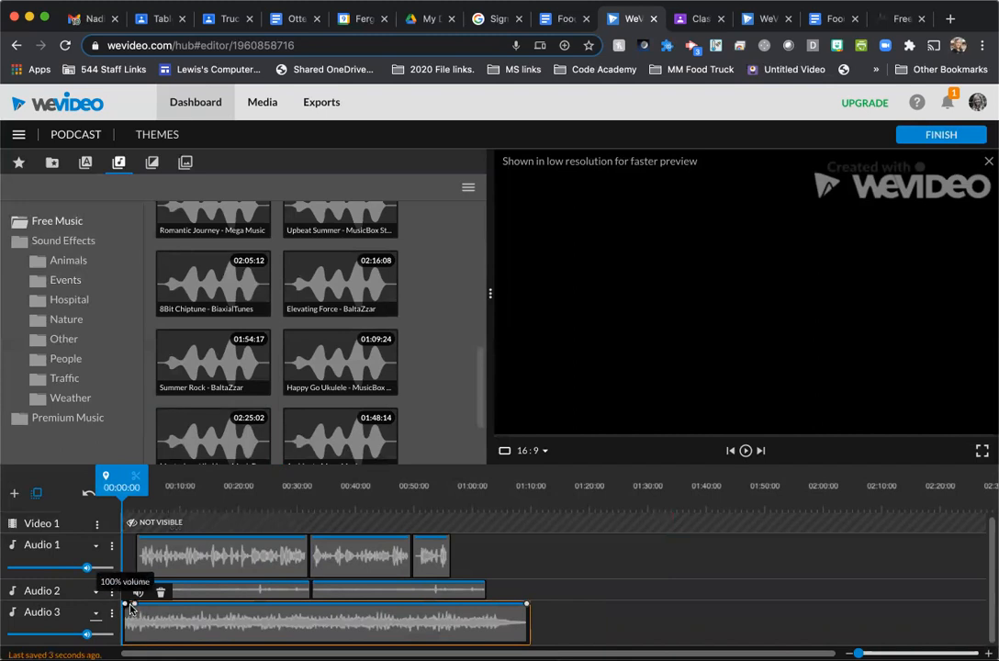
- Fade the opening of the Audio 3 music down, with volume points of about 28% near 4 seconds and minimum near 8 seconds
drag(135, 607, 151, 634)
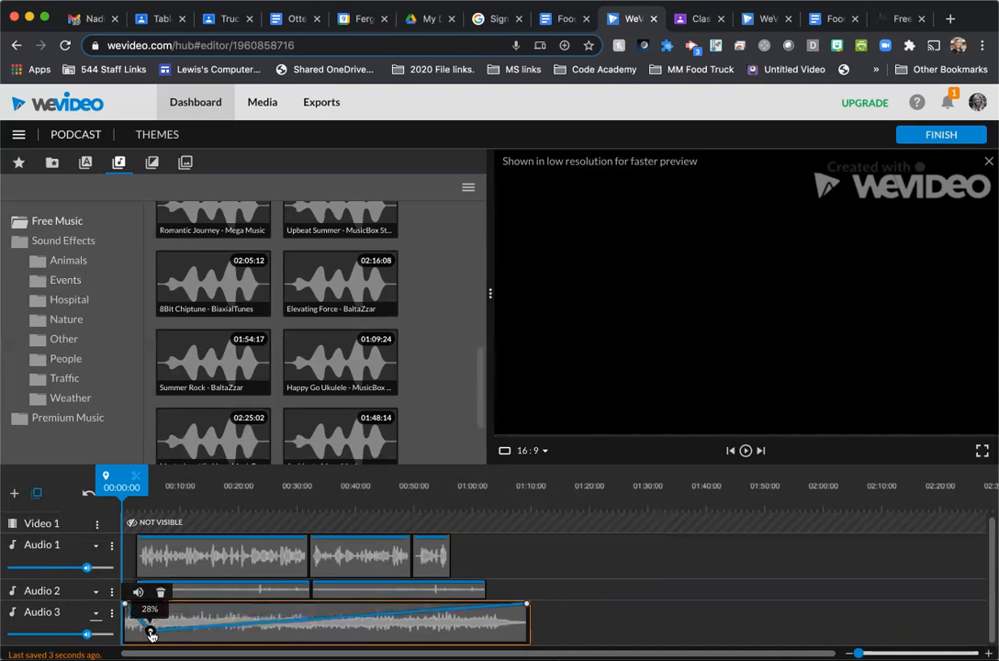
drag(172, 629, 171, 641)
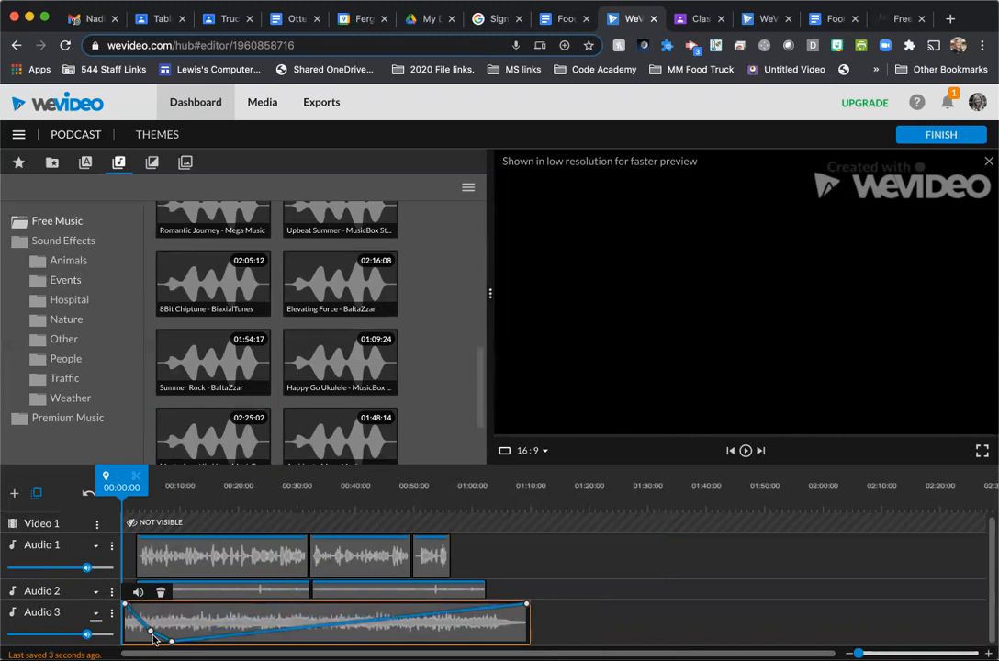
mouse_move(152, 634)
drag(152, 633, 149, 631)
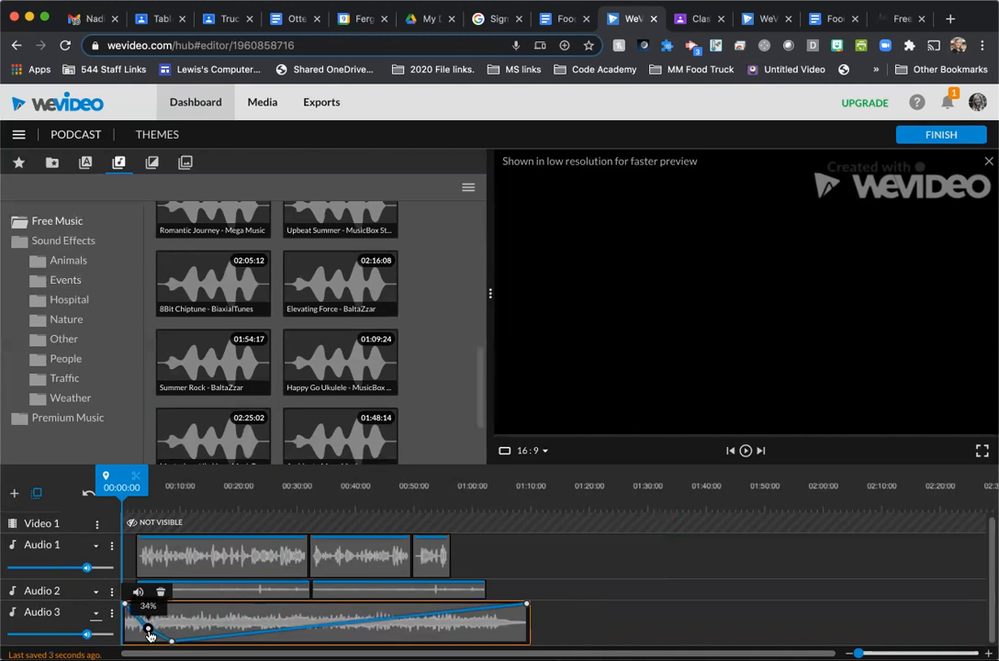
- Keep the music at minimum volume until about 48 seconds, and have it rise to 58% at the end of the clip
click(415, 615)
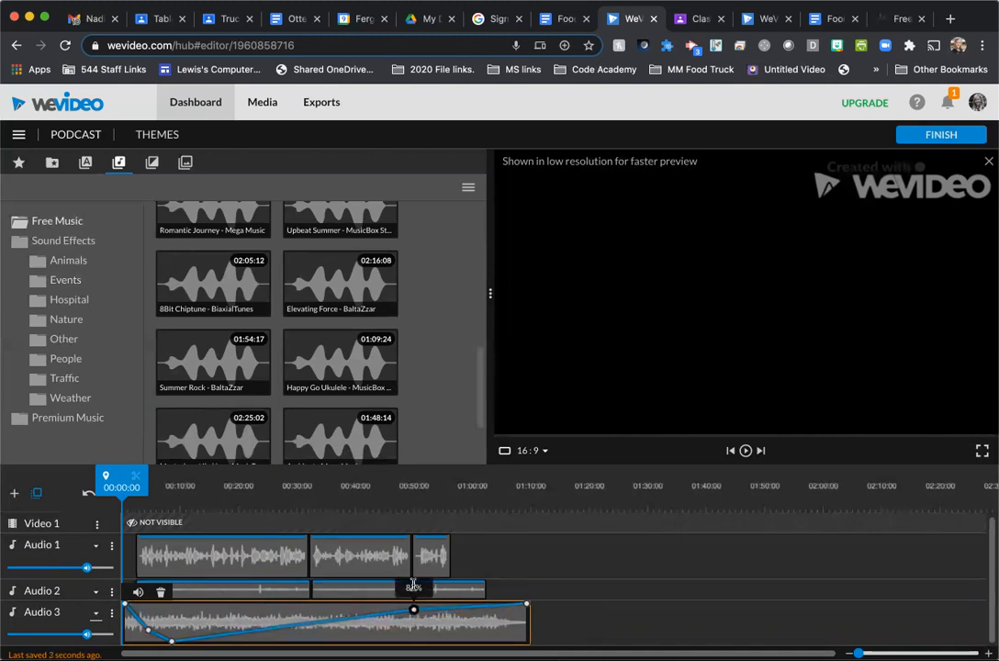
drag(413, 610, 403, 641)
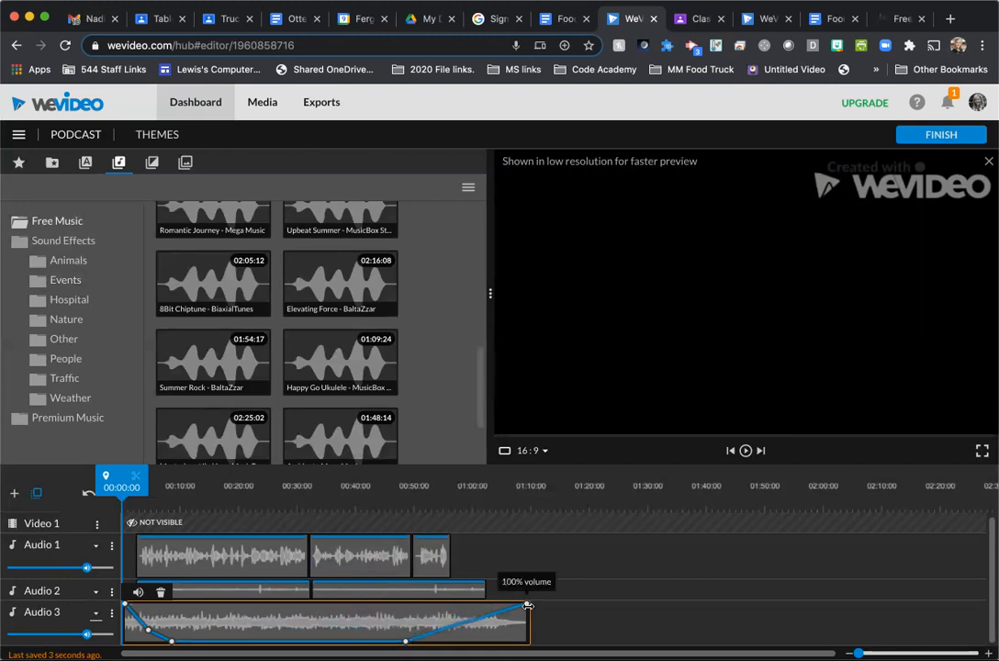
mouse_move(527, 607)
drag(527, 607, 526, 621)
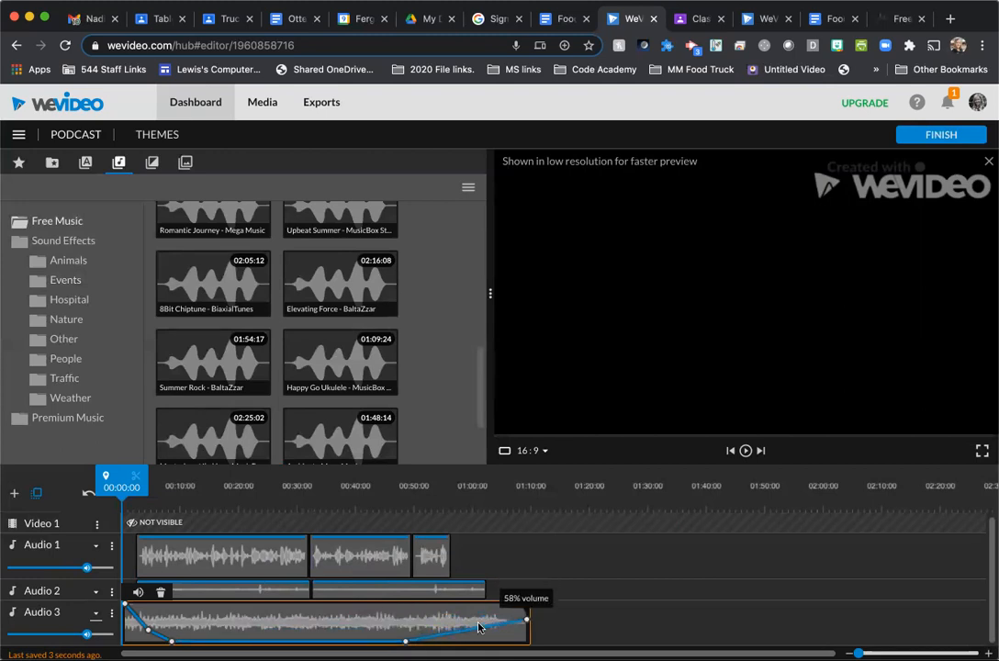
mouse_move(529, 626)
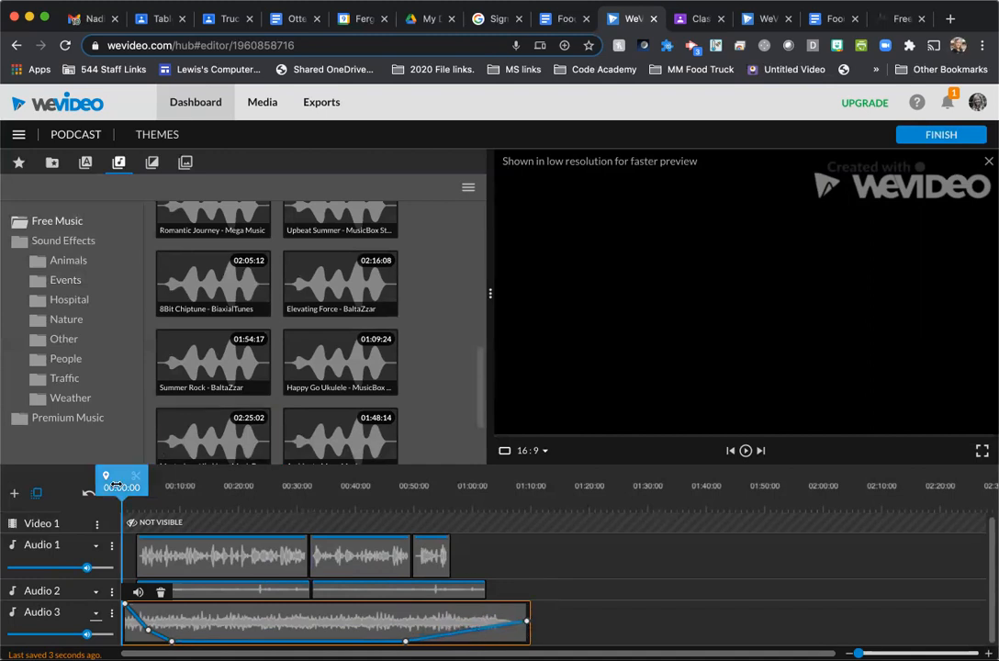
- Split the Audio 3 music at 01:00:11 and delete the remainder
drag(116, 476, 470, 507)
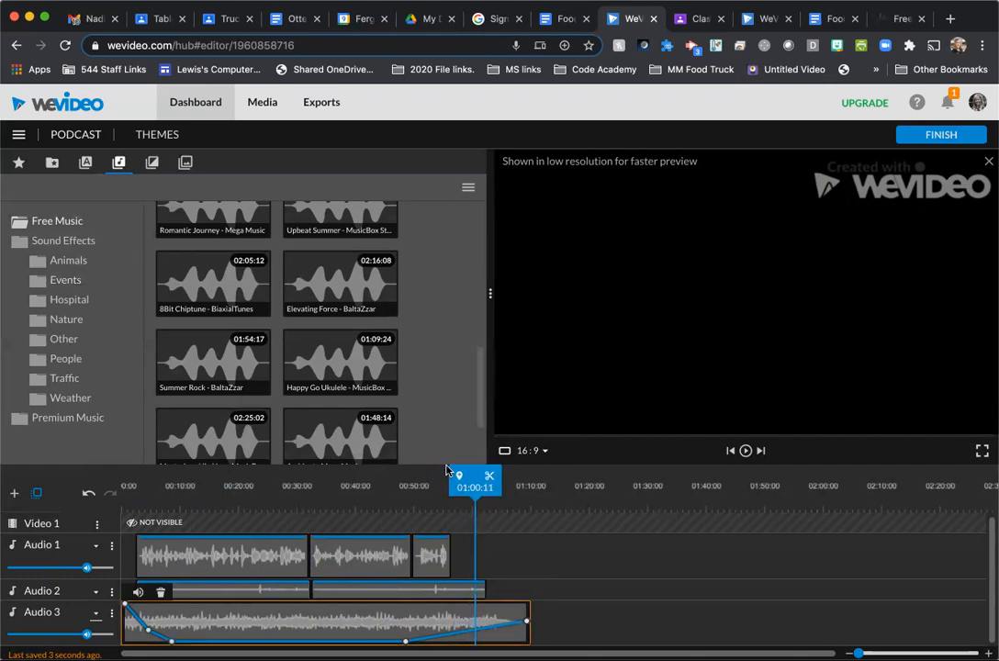
click(488, 476)
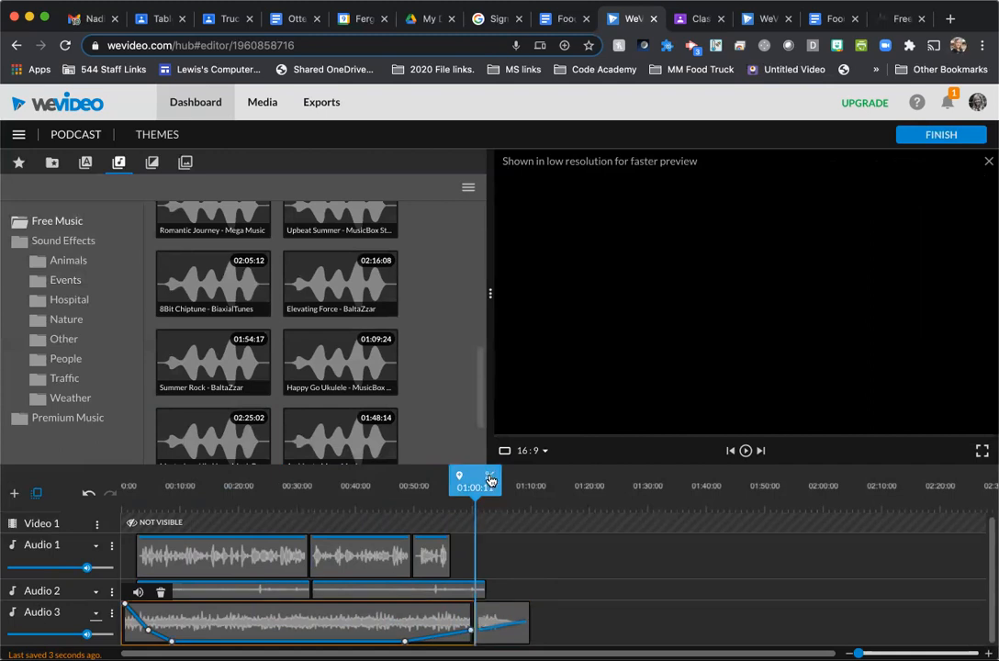
click(503, 625)
key(Delete)
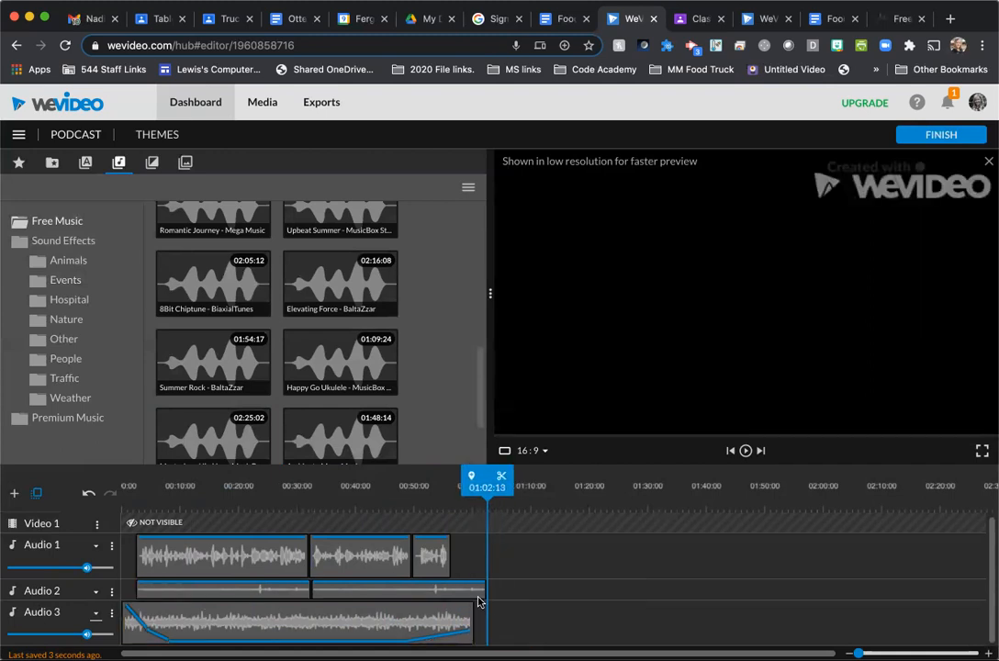
- Move the last voice clip on Audio 1 about 1.5 seconds later
click(441, 558)
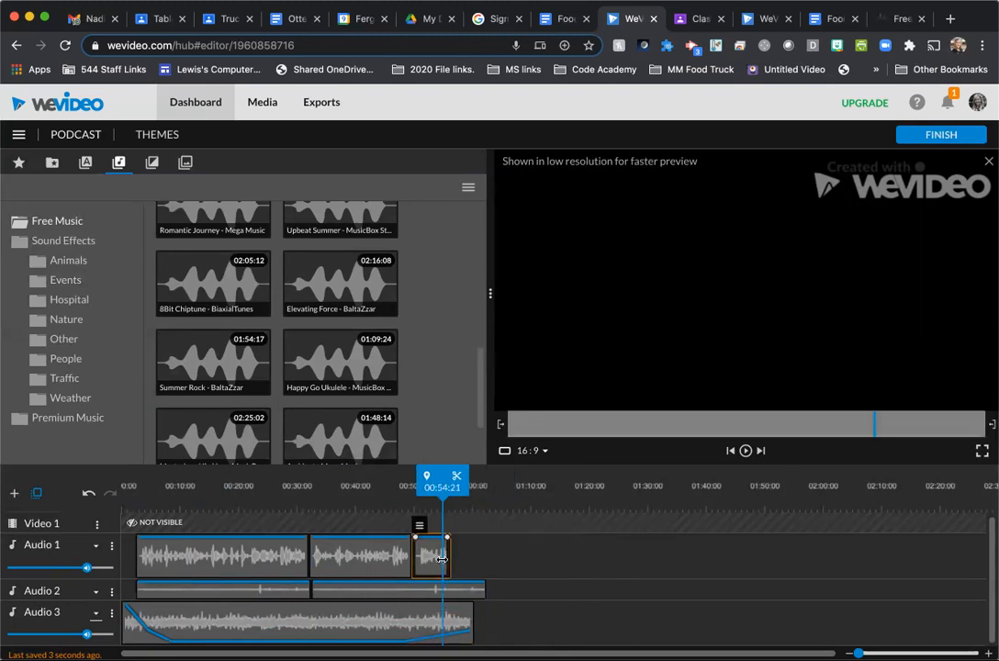
drag(442, 559, 441, 559)
click(458, 614)
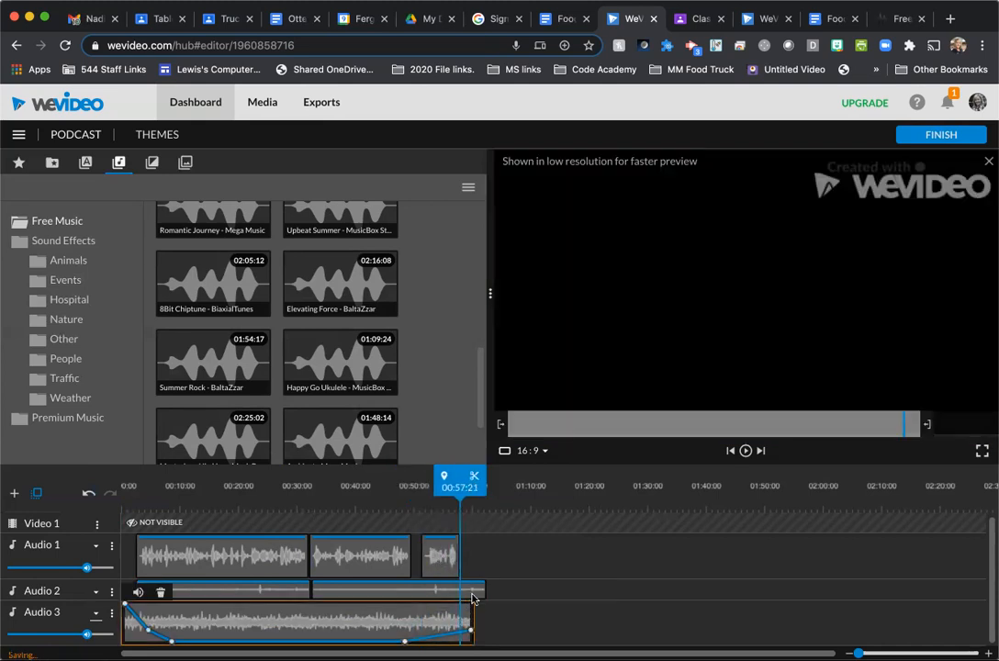
- Split the second Market clip on Audio 2 where the music ends and delete the excess piece
click(473, 595)
click(473, 486)
drag(469, 475, 470, 474)
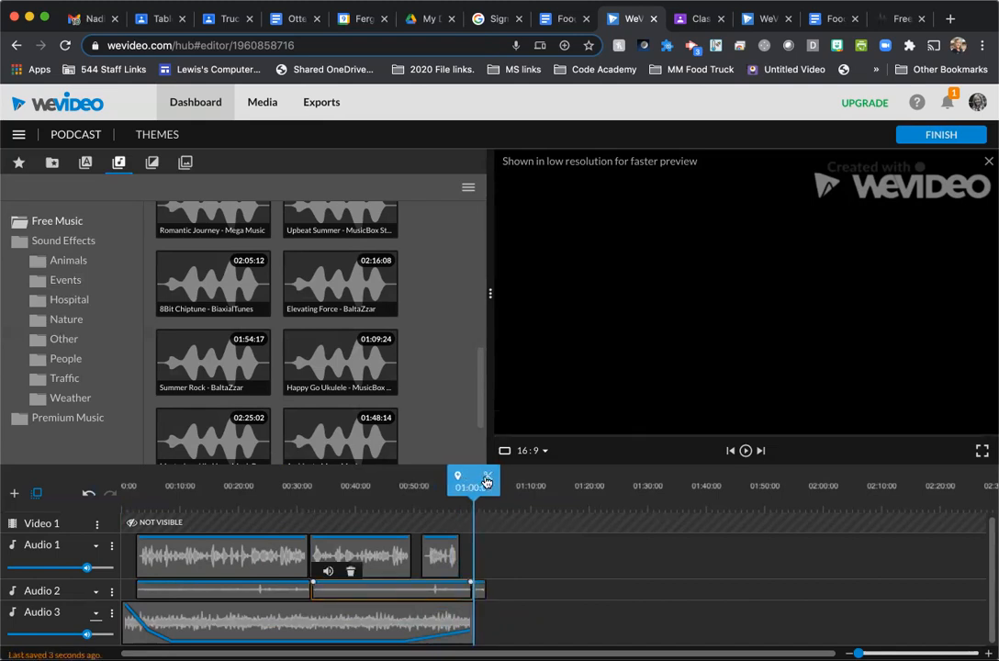
click(482, 591)
key(Delete)
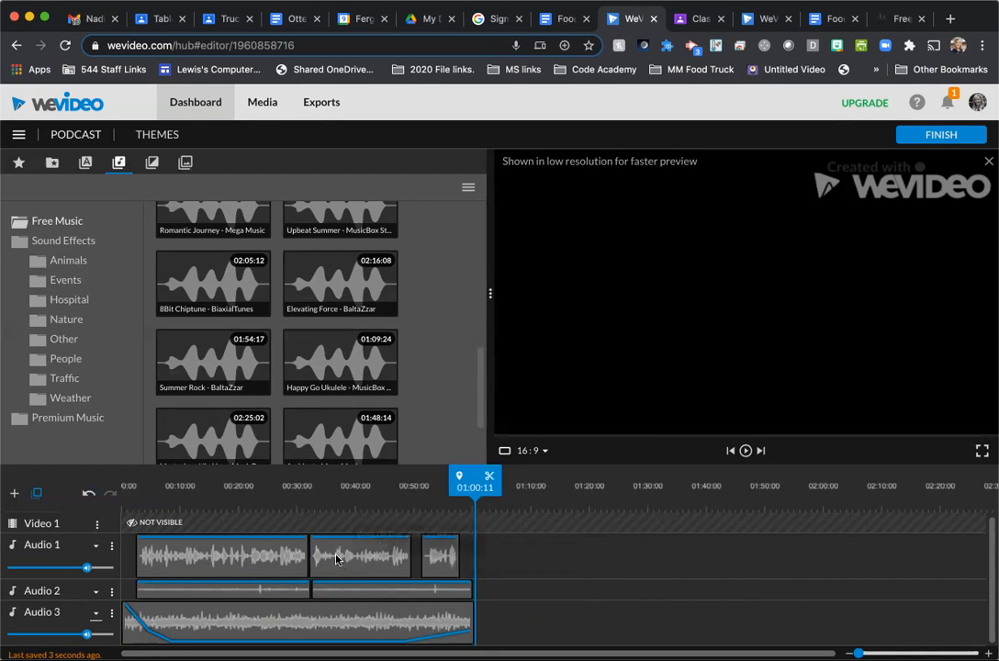
- Play the mix from the start to about 00:14:09 to check the music fade under the voice
drag(488, 477, 118, 477)
key(space)
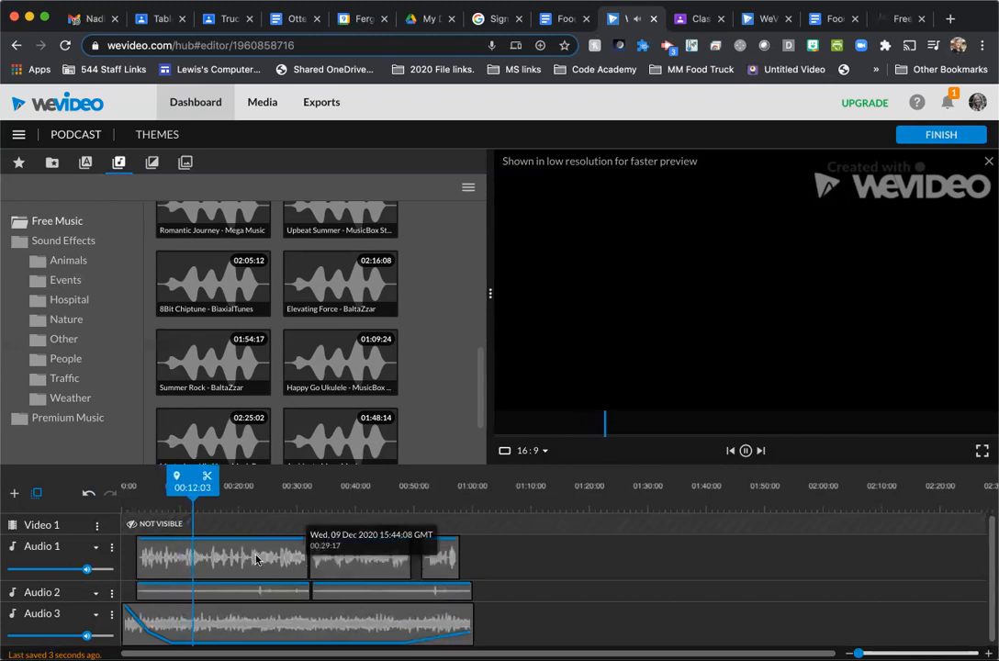
key(space)
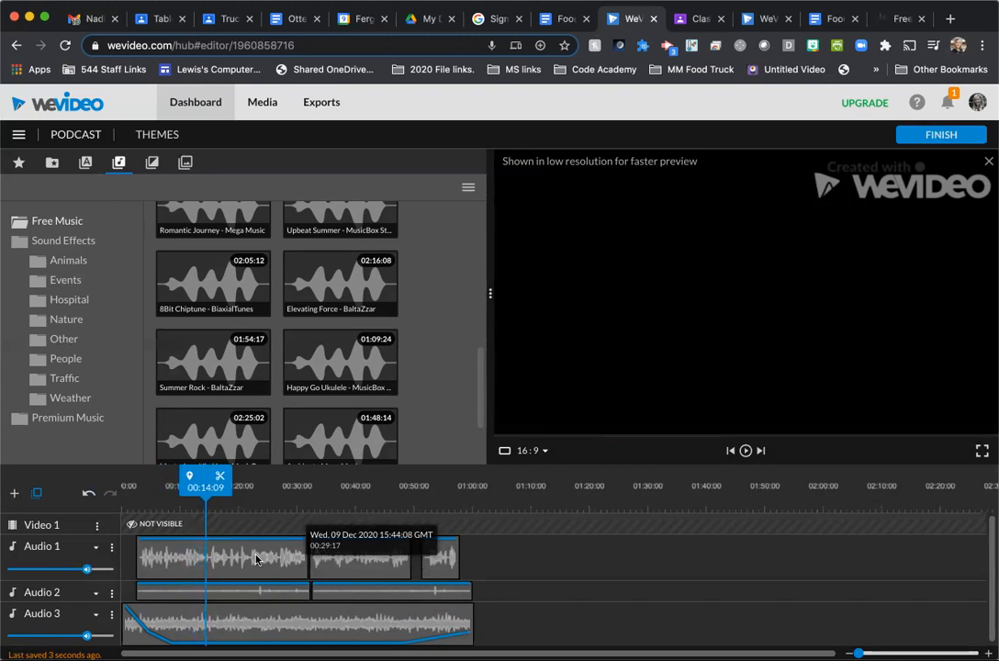
- Review the sound effect and music cues in the Food Truck Radio Ad Script Assignment document, and return to the WeVideo project
click(550, 19)
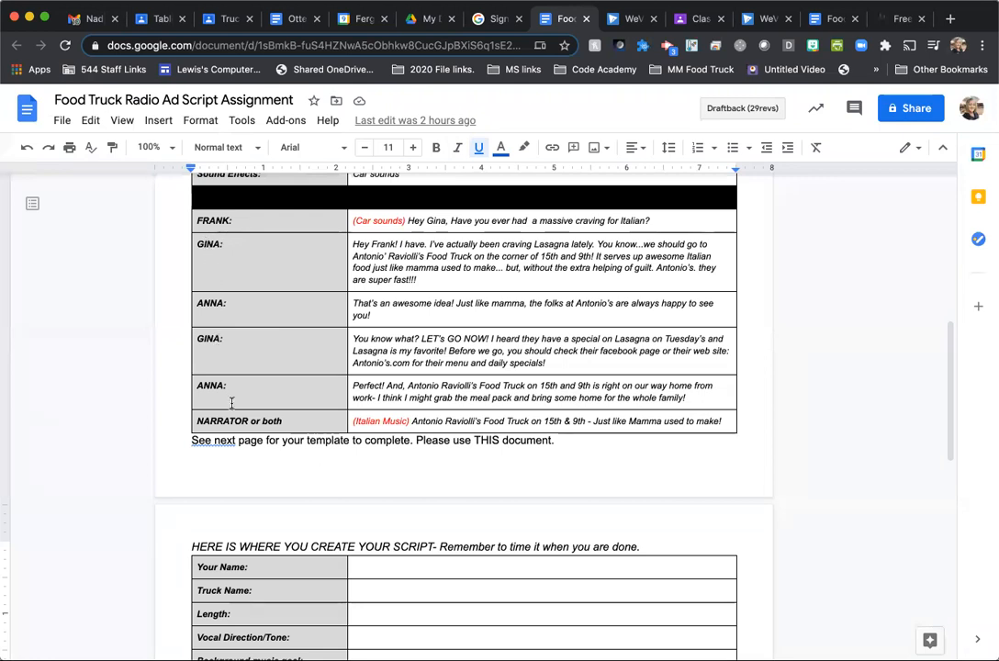
click(633, 19)
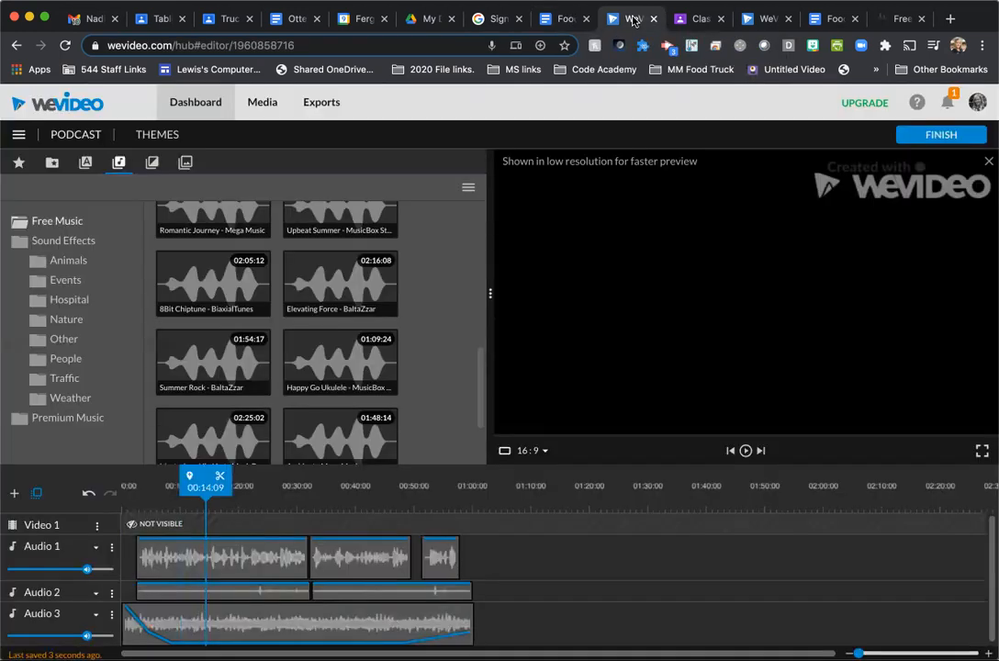
click(565, 18)
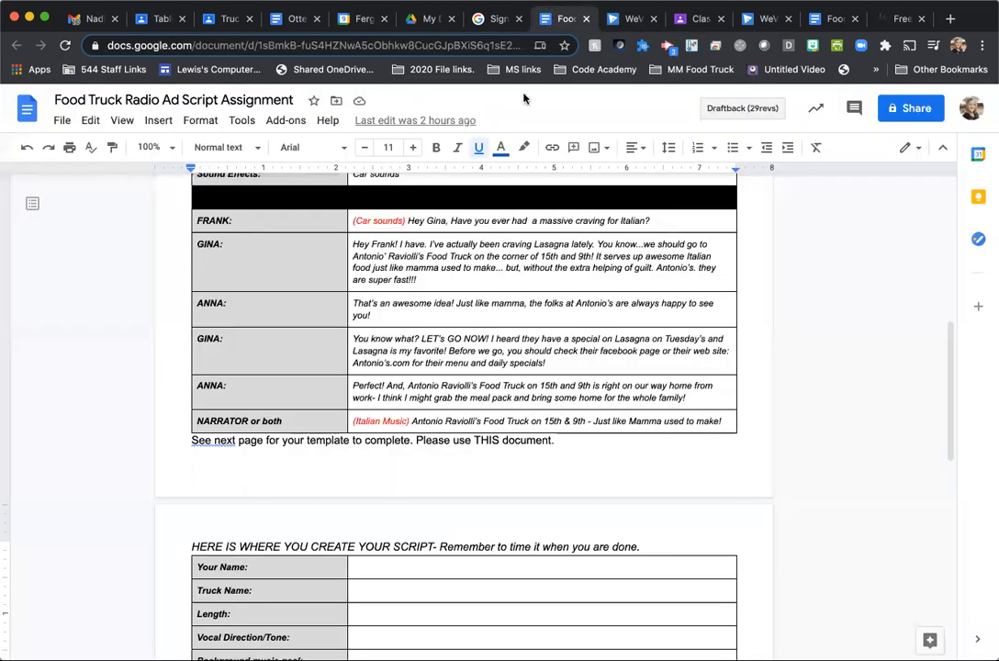
click(630, 19)
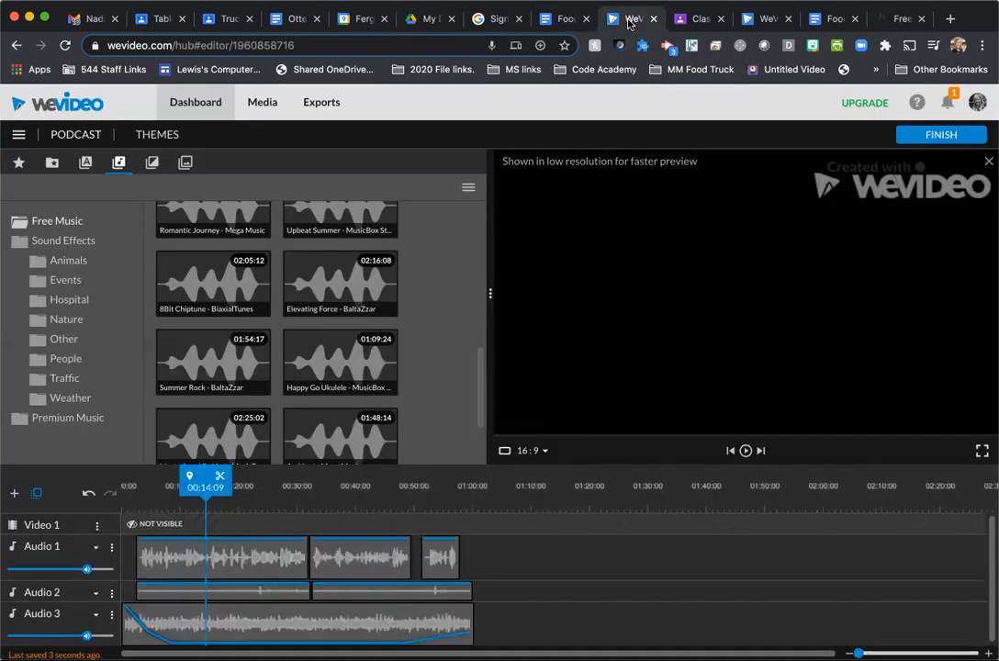
- Play on to about 00:26:16, and dip the first Market clip's volume to 52% near 00:22:16, with 100% points on both sides
key(space)
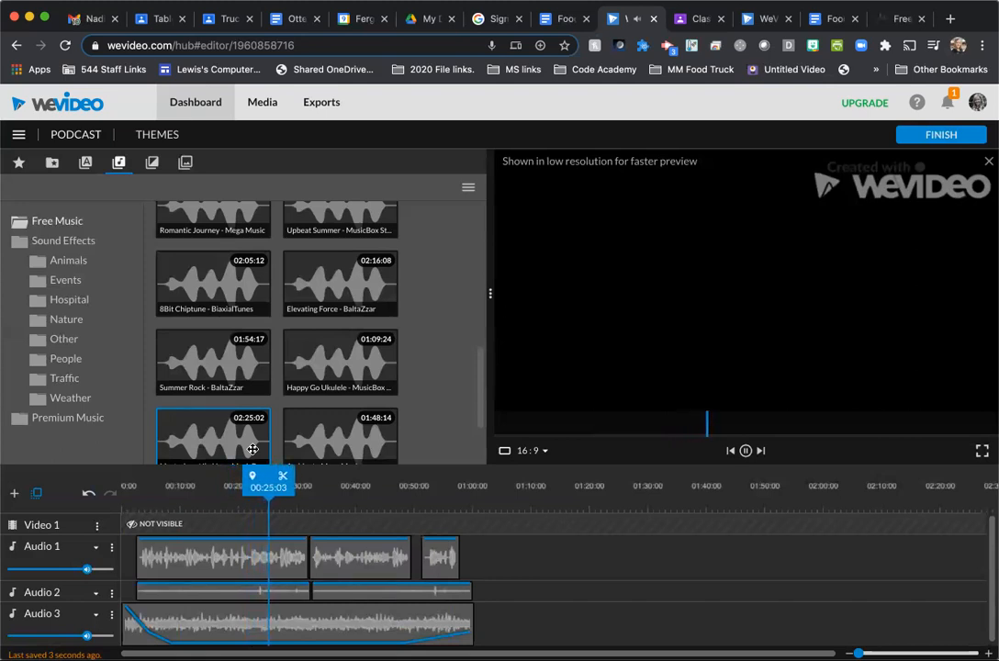
key(space)
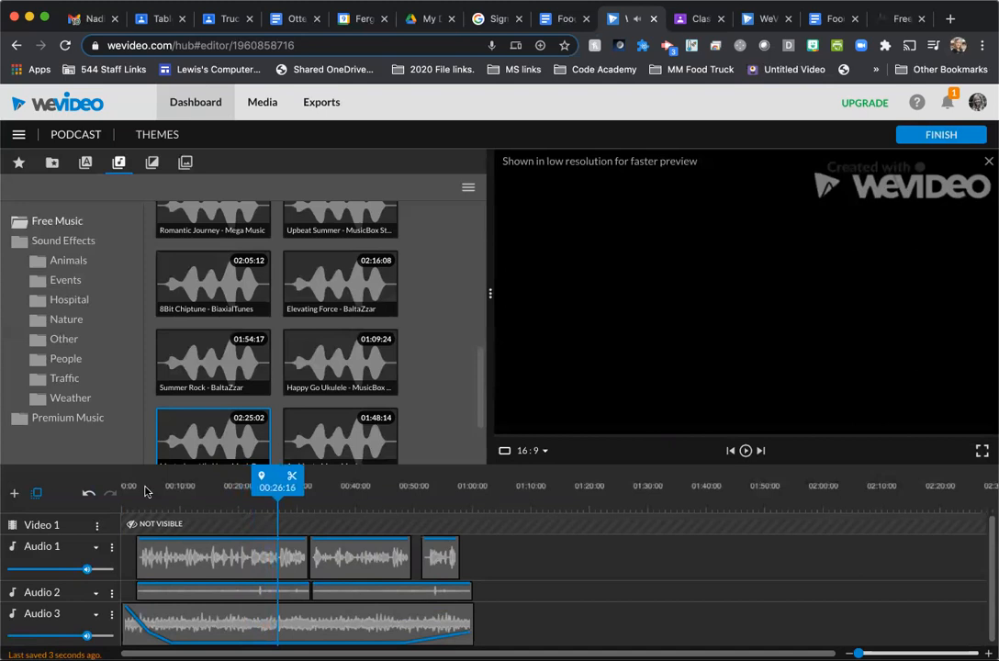
click(257, 597)
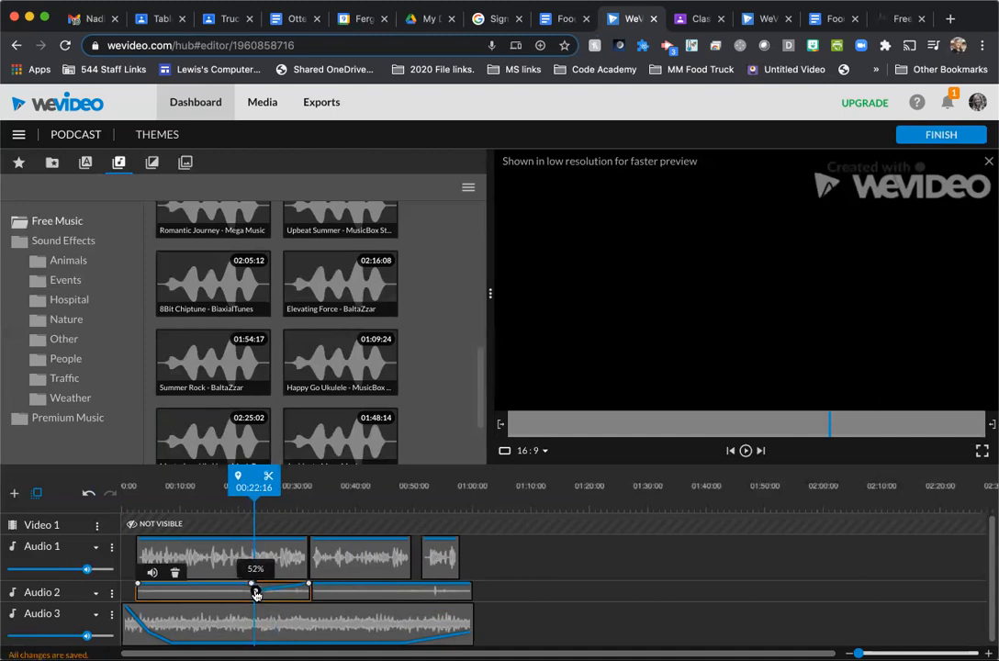
click(260, 585)
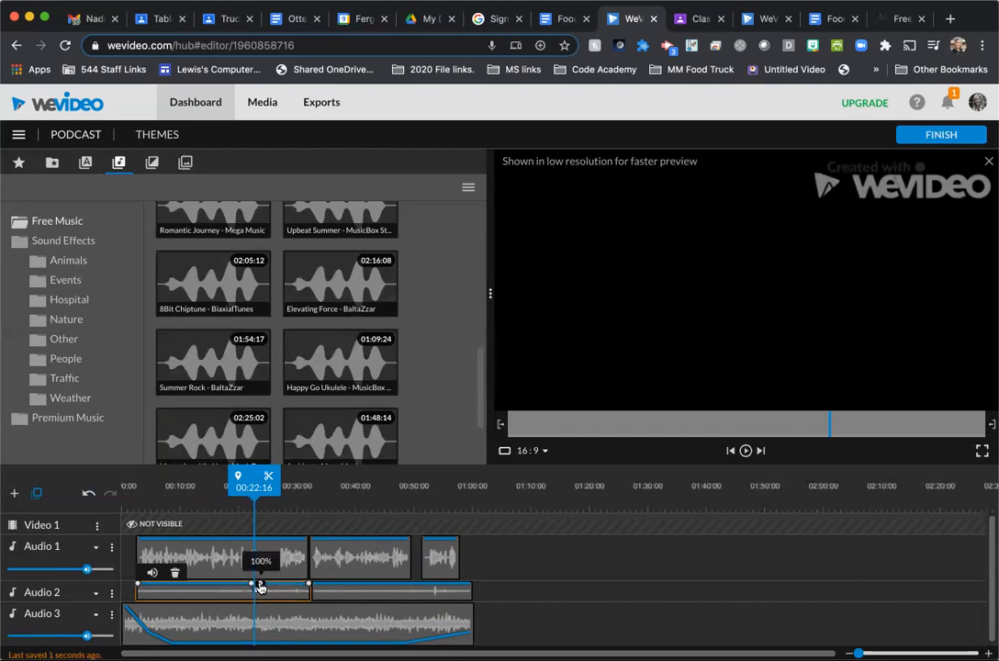
- Play the mix from 00:21:21 to check the Market volume dip, and listen to the ending of the ad
drag(251, 475, 245, 475)
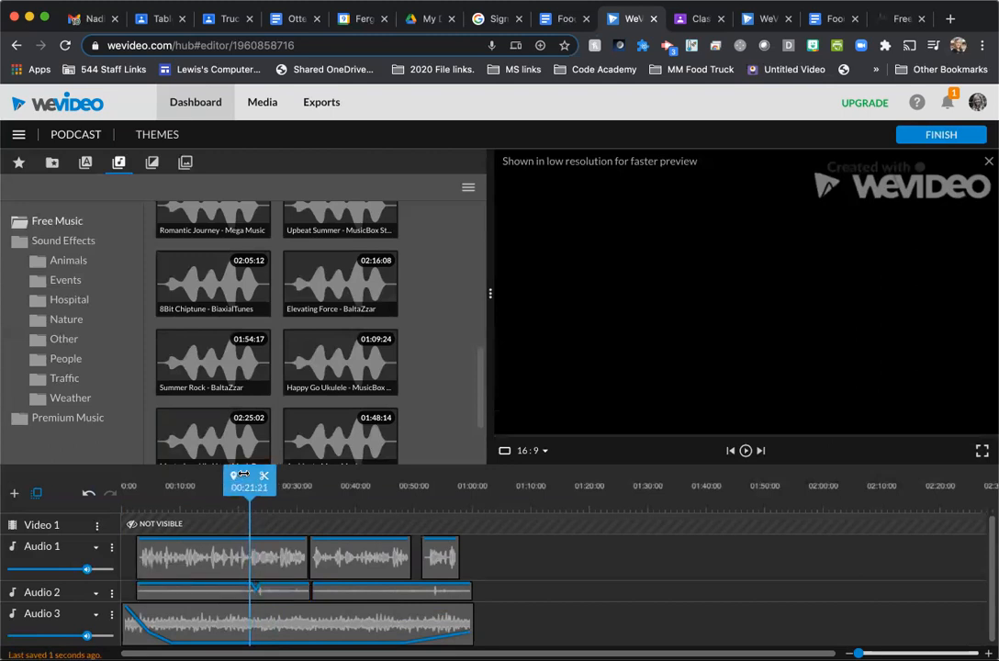
key(space)
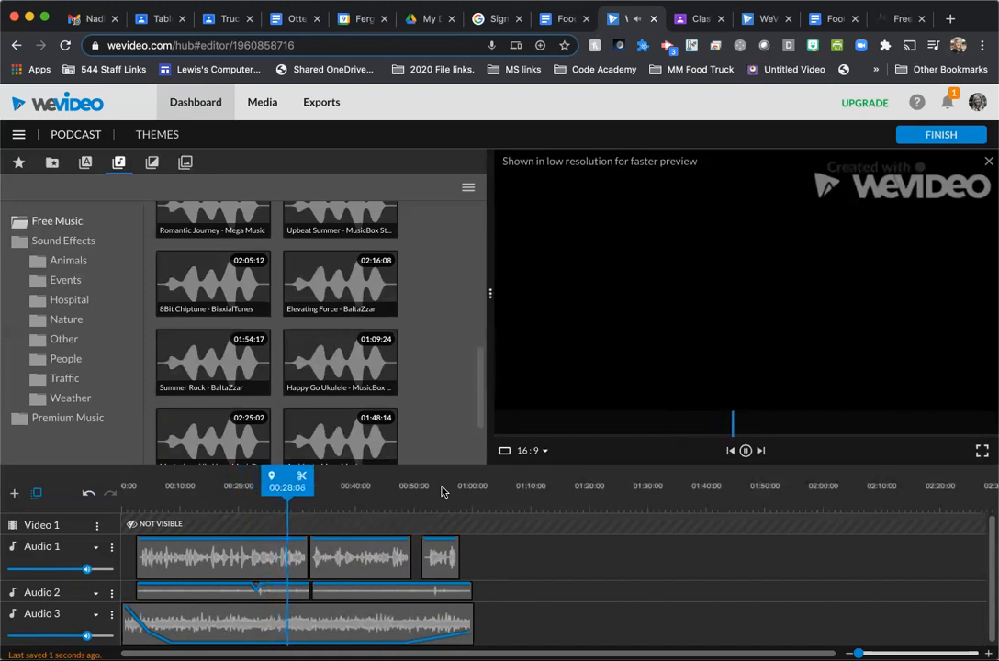
drag(292, 476, 391, 476)
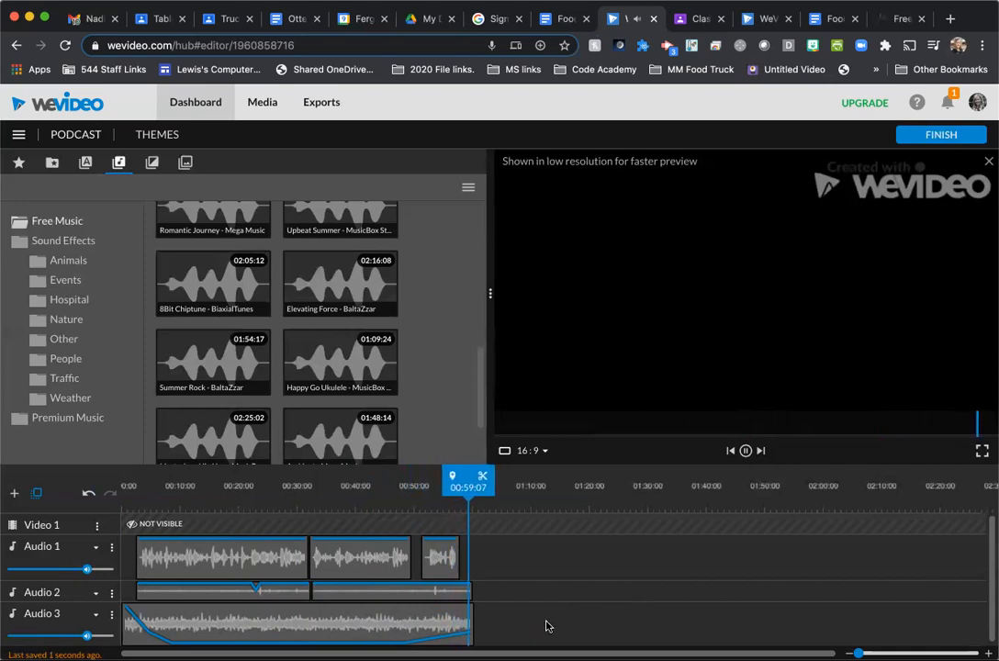
click(423, 620)
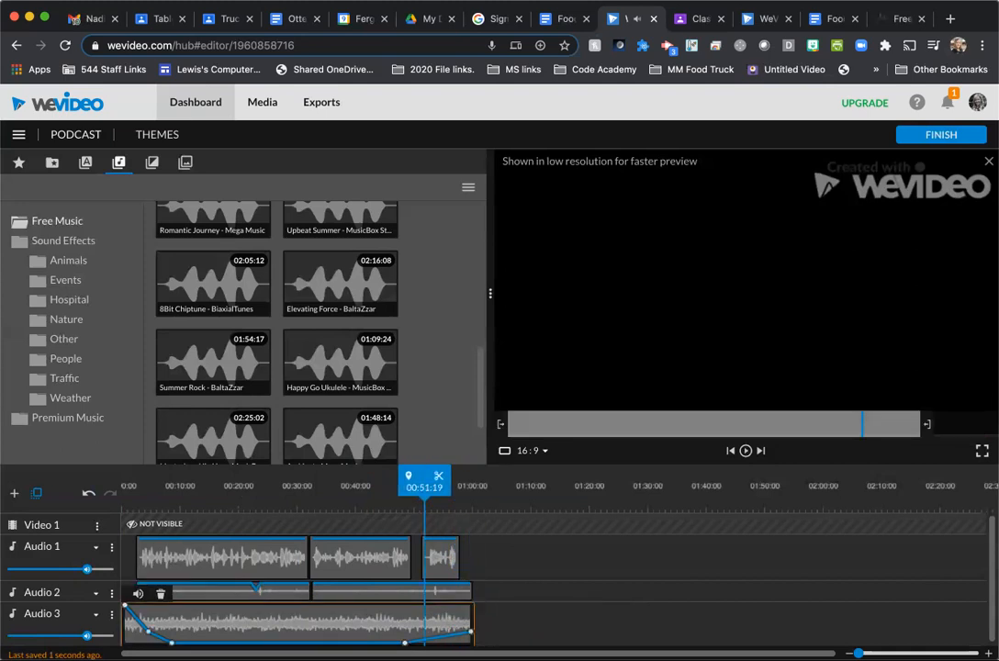
- Add a volume point near 00:51 on the Audio 3 music clip, and reshape the closing volume curve so the music rises earlier
click(415, 641)
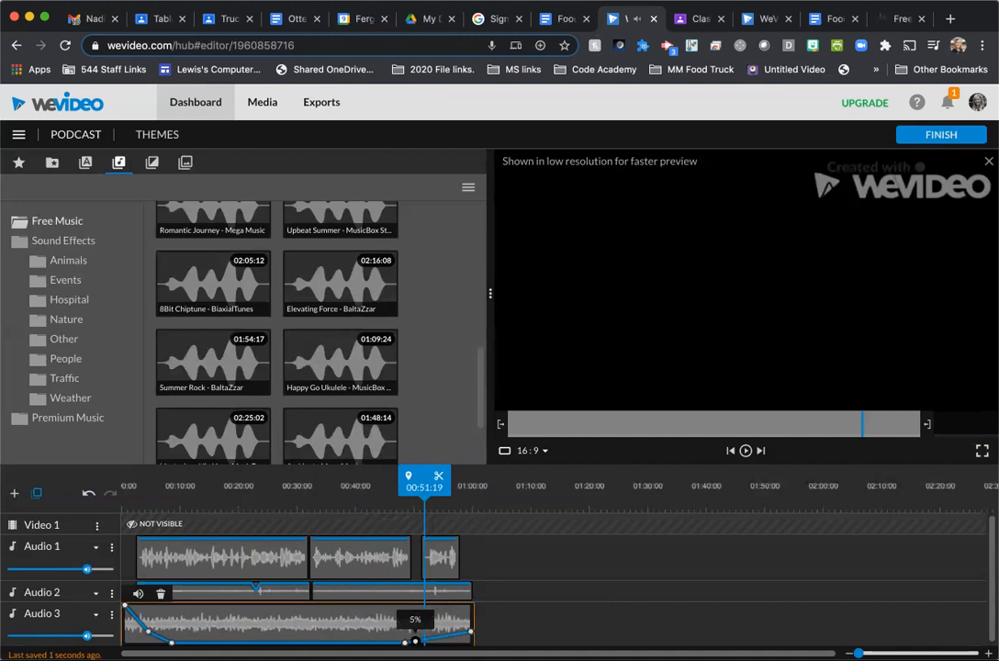
drag(416, 641, 398, 639)
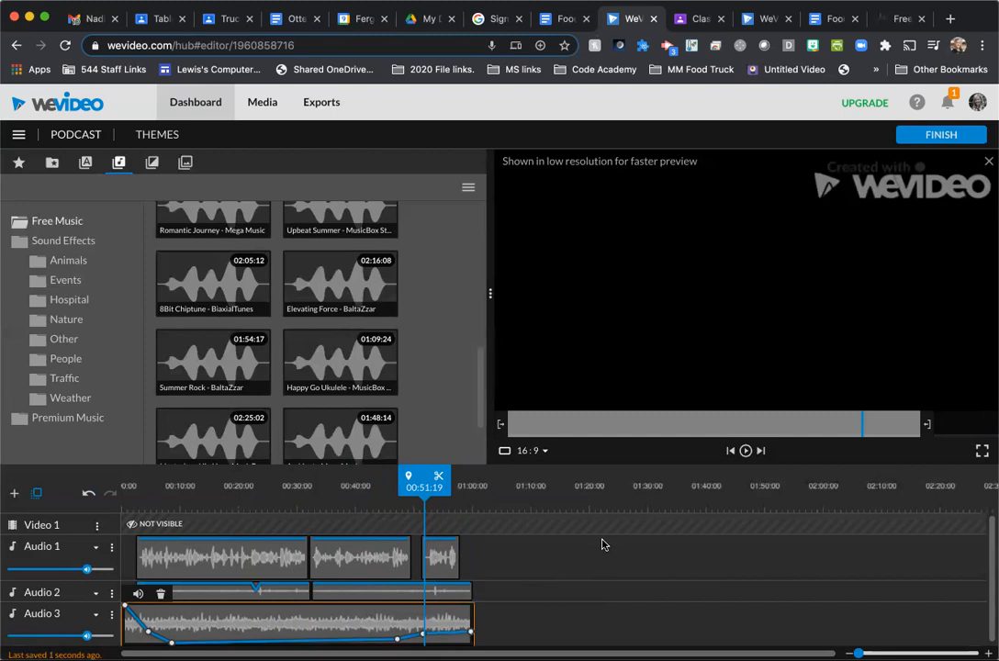
- Finish the project despite the hidden track, and title the export with 6, the student's last and first name, and radioad, separated by underscores
click(940, 135)
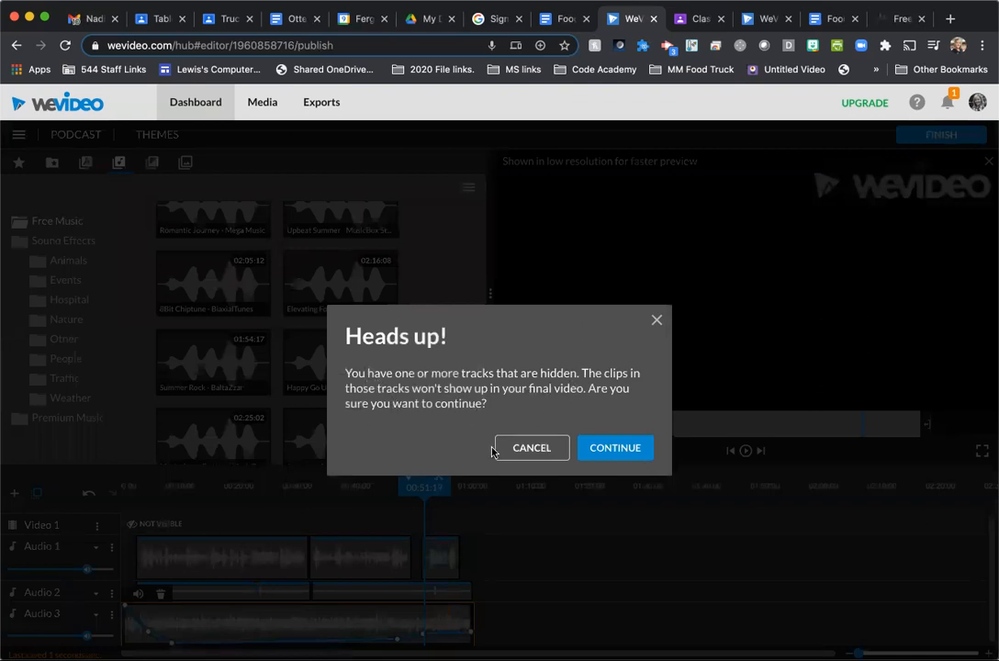
click(632, 449)
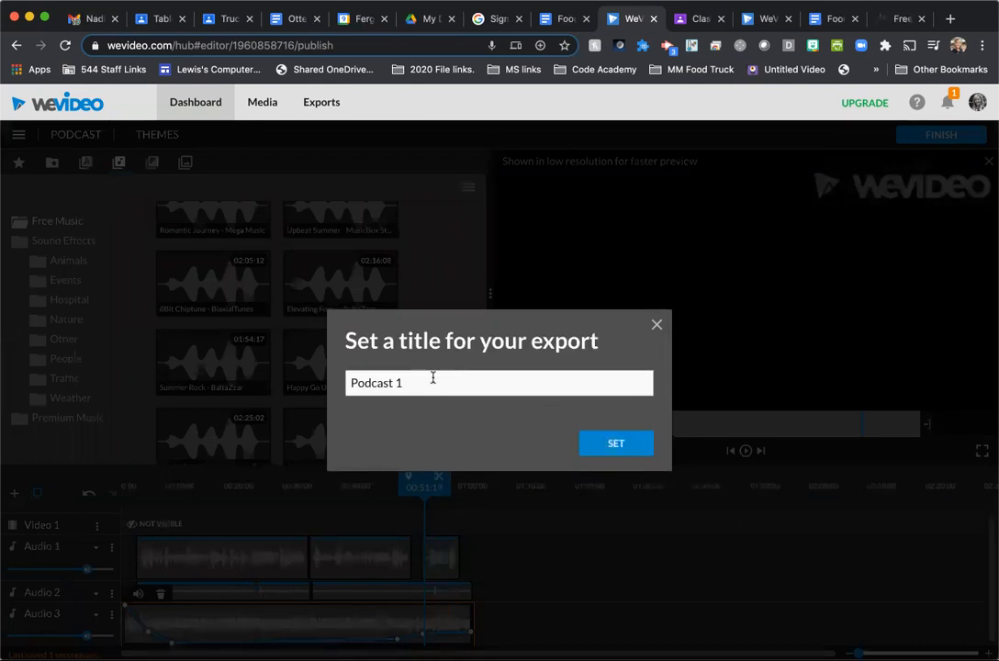
drag(405, 374, 338, 386)
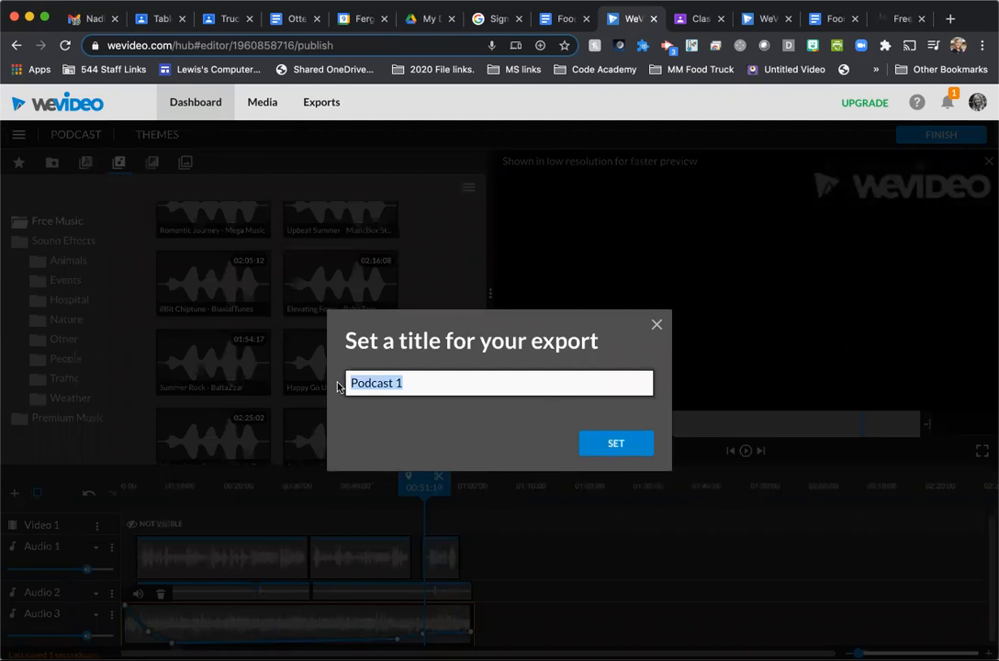
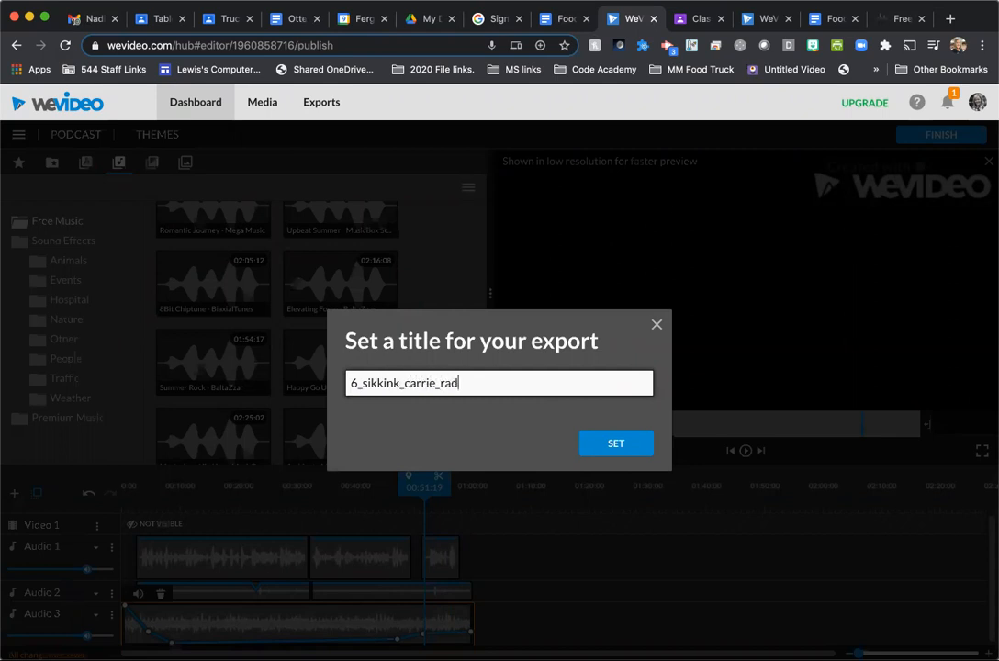
click(617, 447)
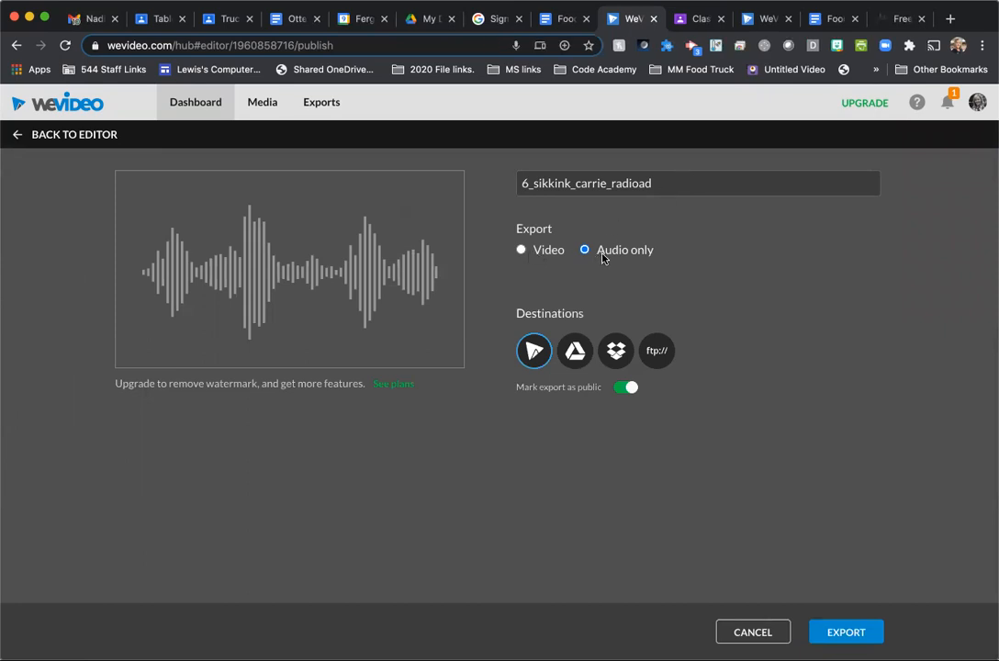
- Add Google Drive as a destination, export the radio ad as audio only, and download the exported file
click(575, 357)
click(851, 631)
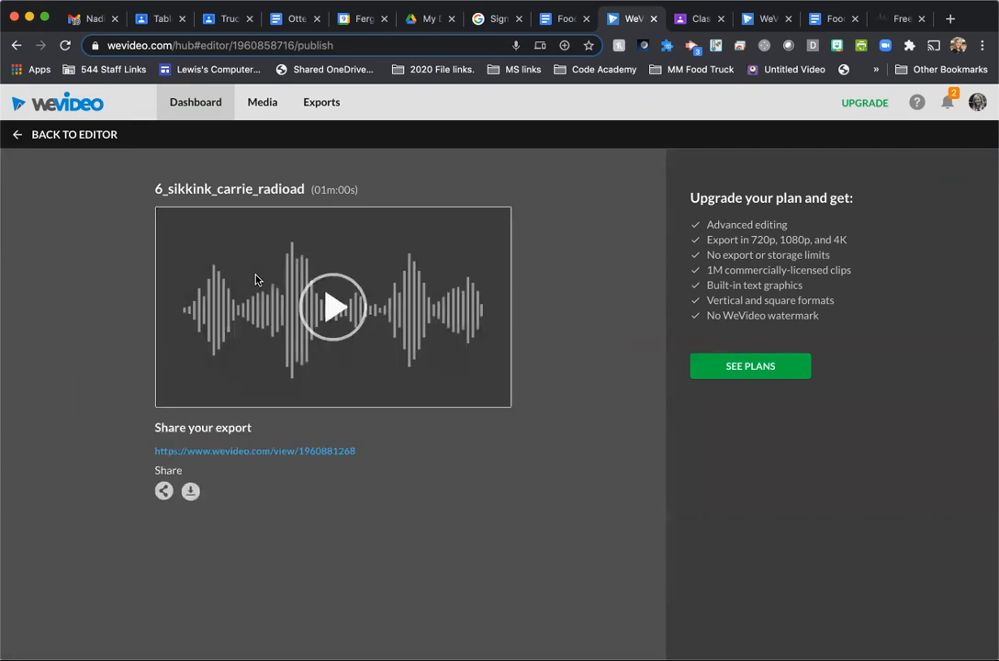
click(190, 492)
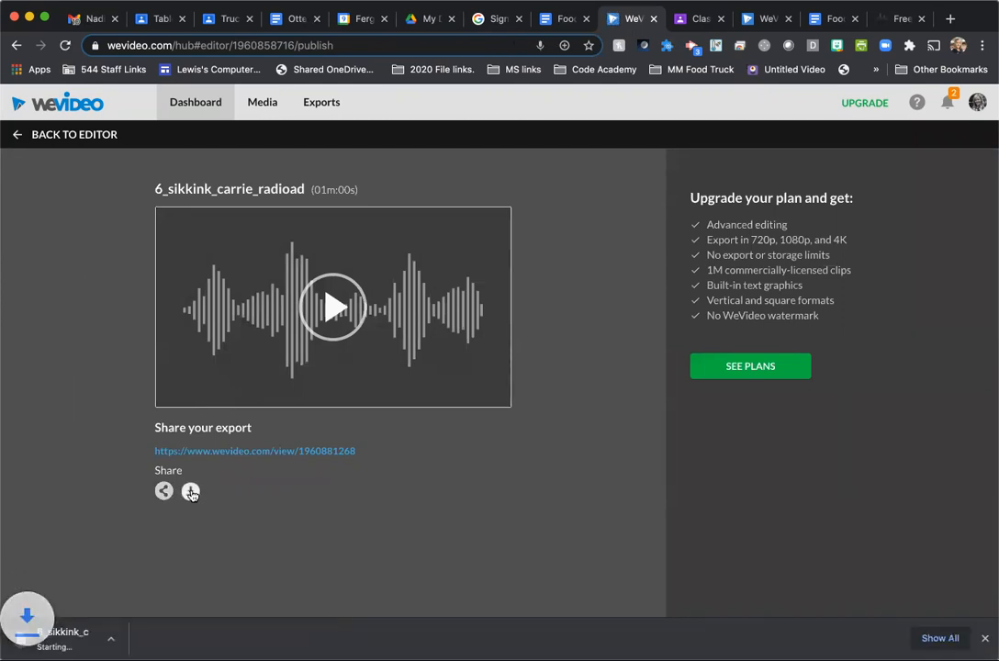